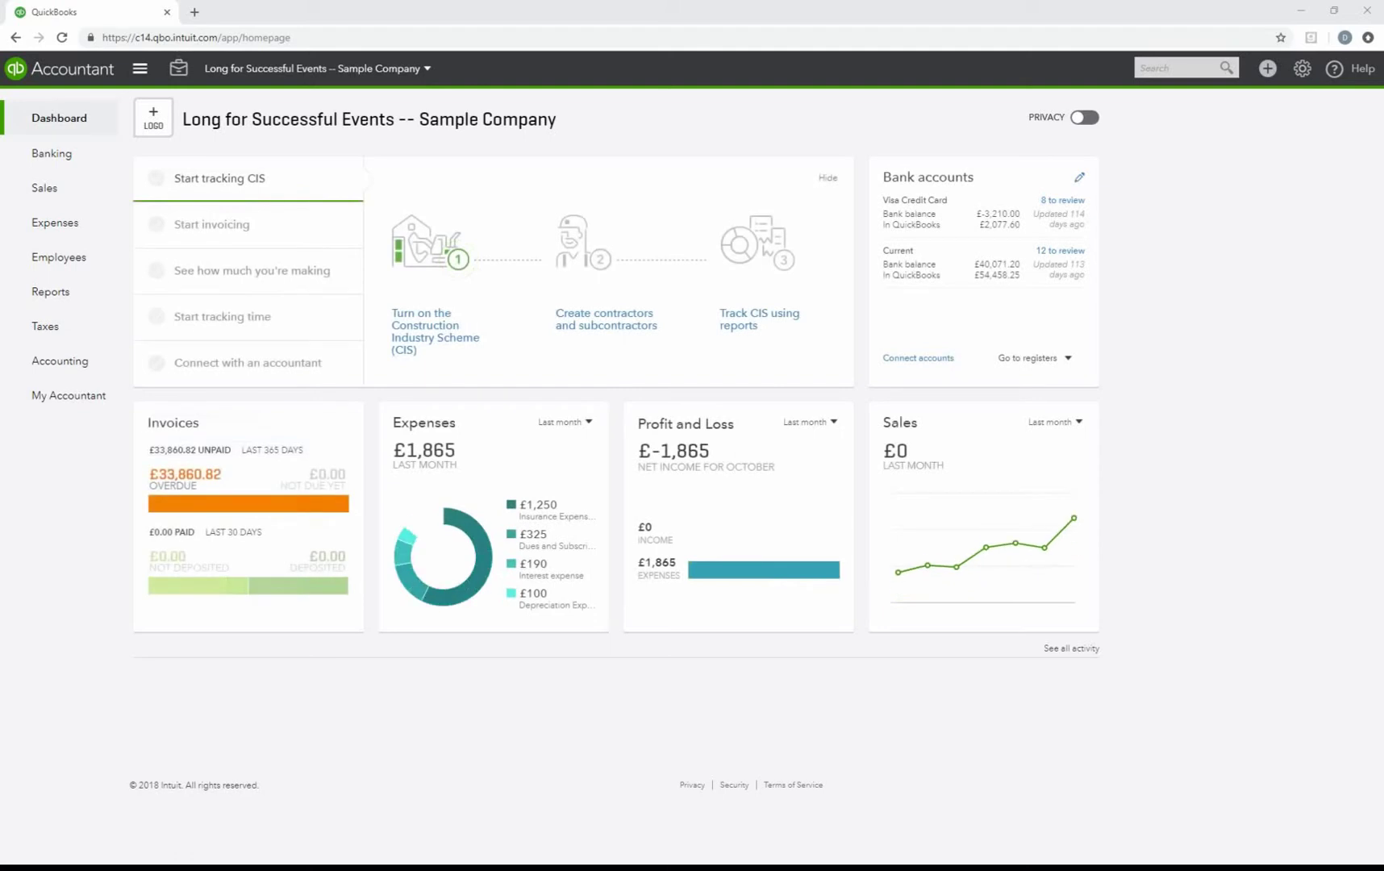
Hide the dashboard setup guide and dismiss the 'Bring it back anytime' tip
click(828, 178)
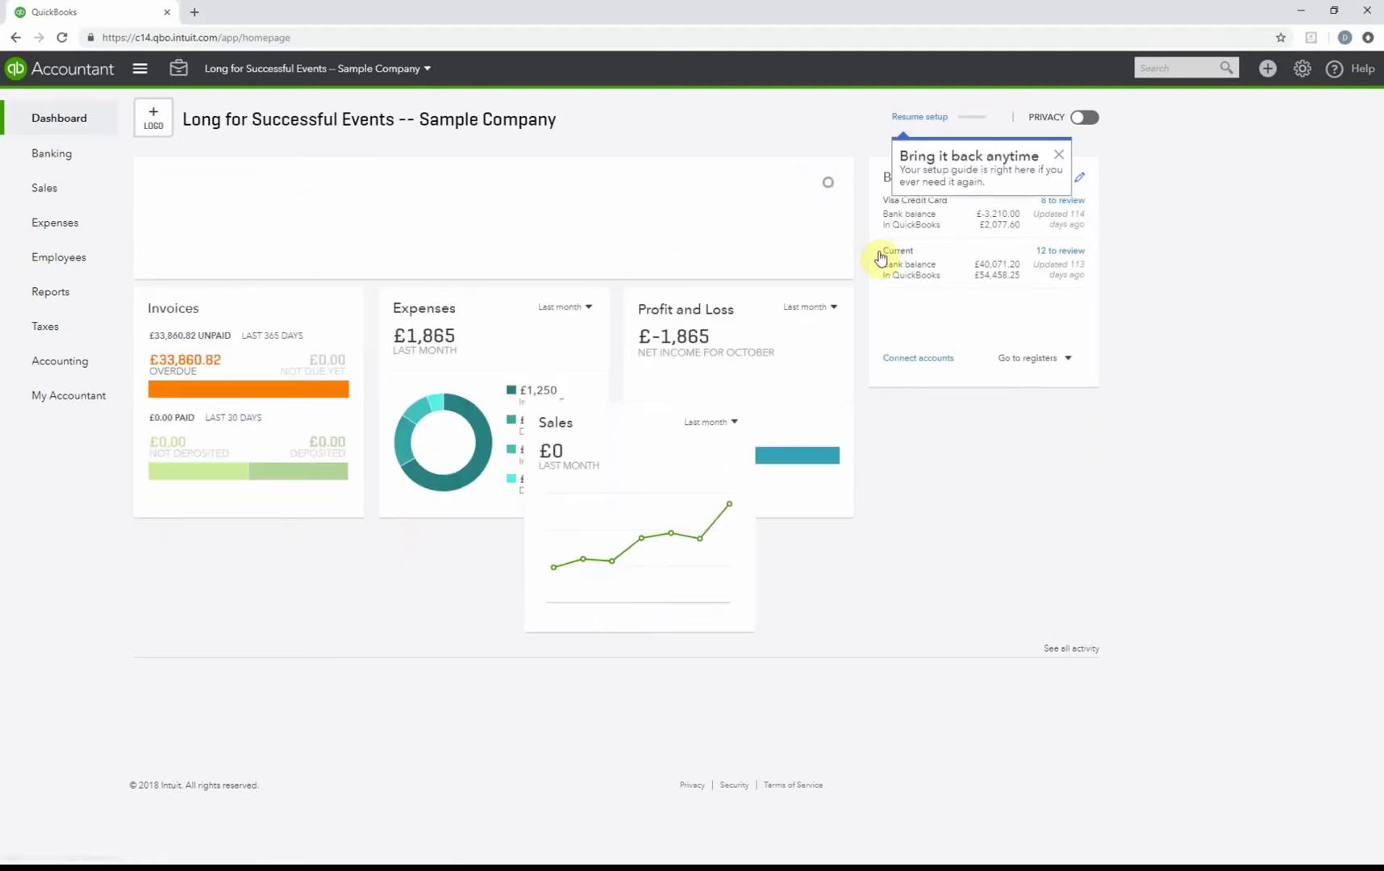
click(1058, 154)
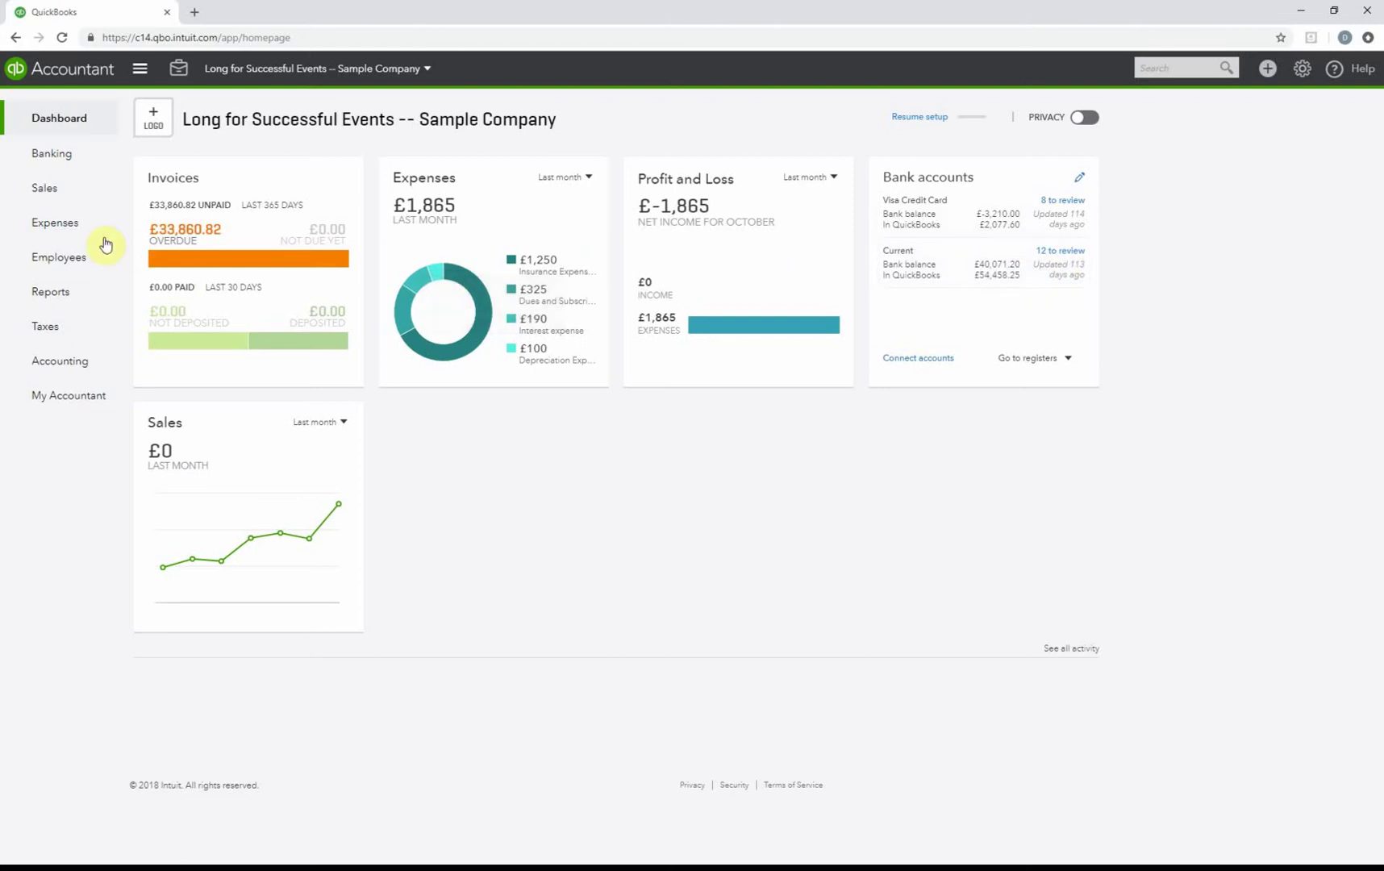
Go to Expenses > Expenses and scroll through the Expense Transactions list
mouse_move(58, 228)
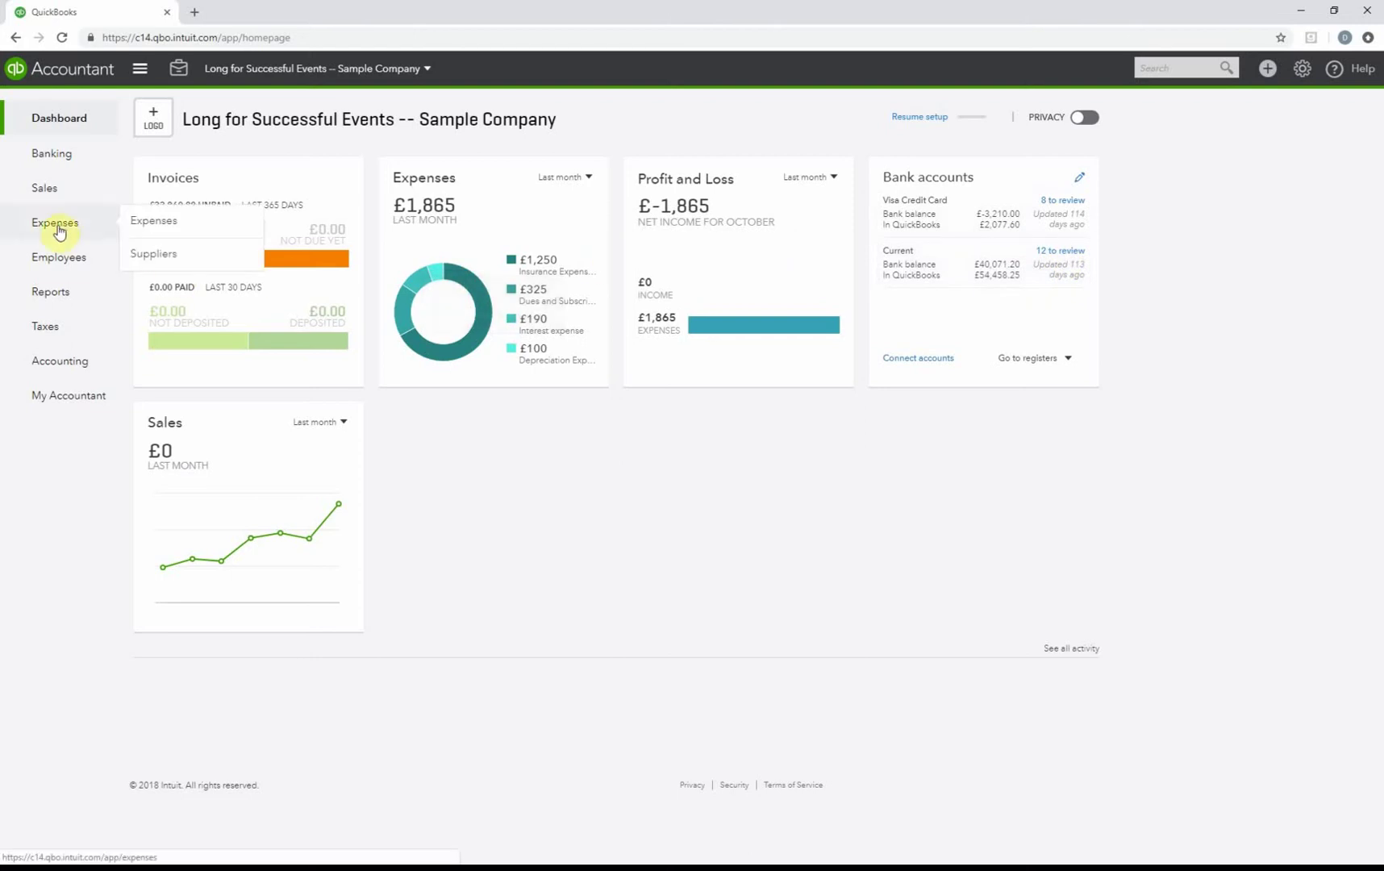
click(165, 234)
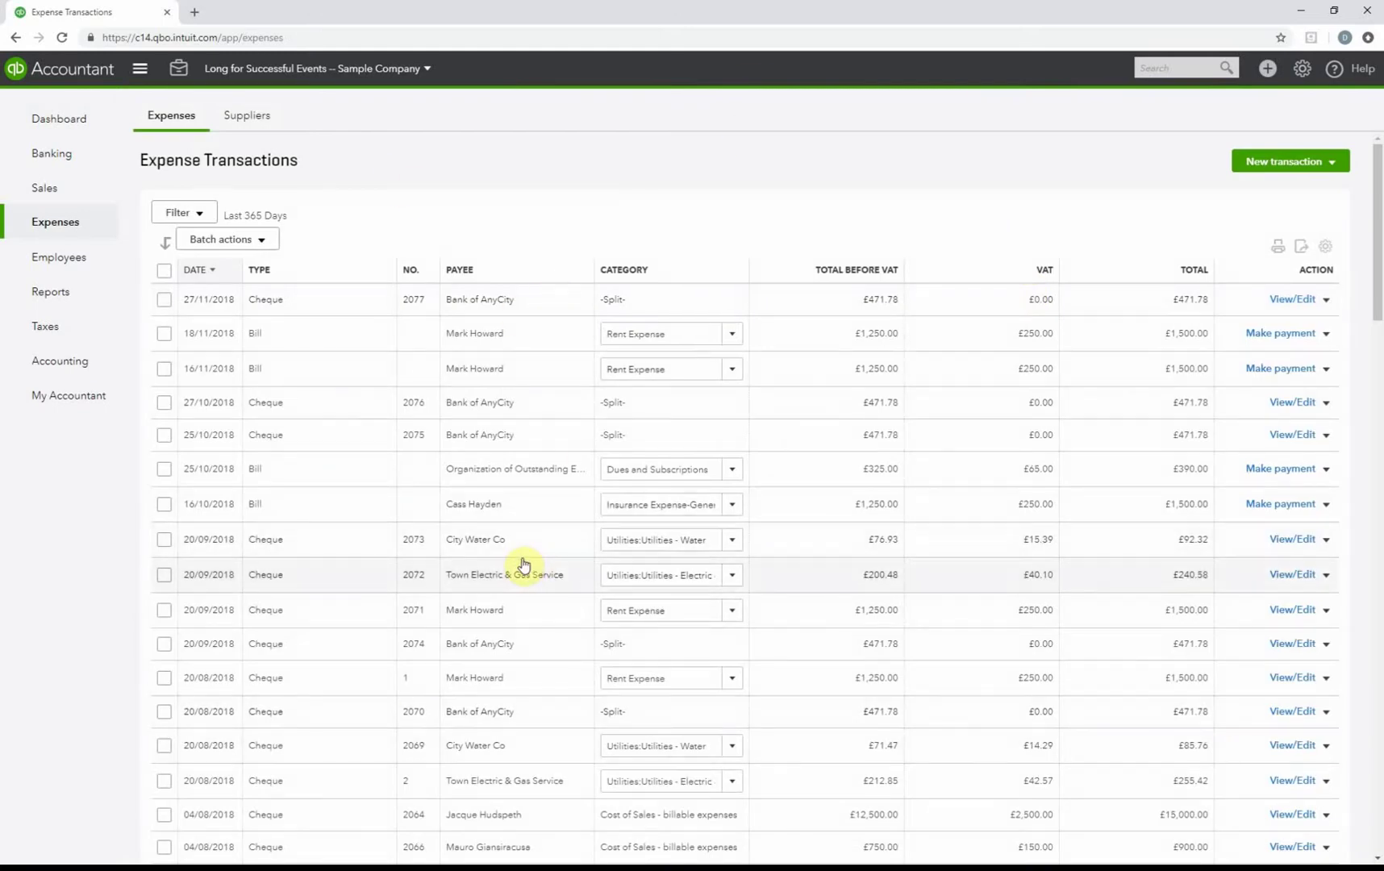
scroll(490, 553, down, 1)
scroll(490, 553, down, 6)
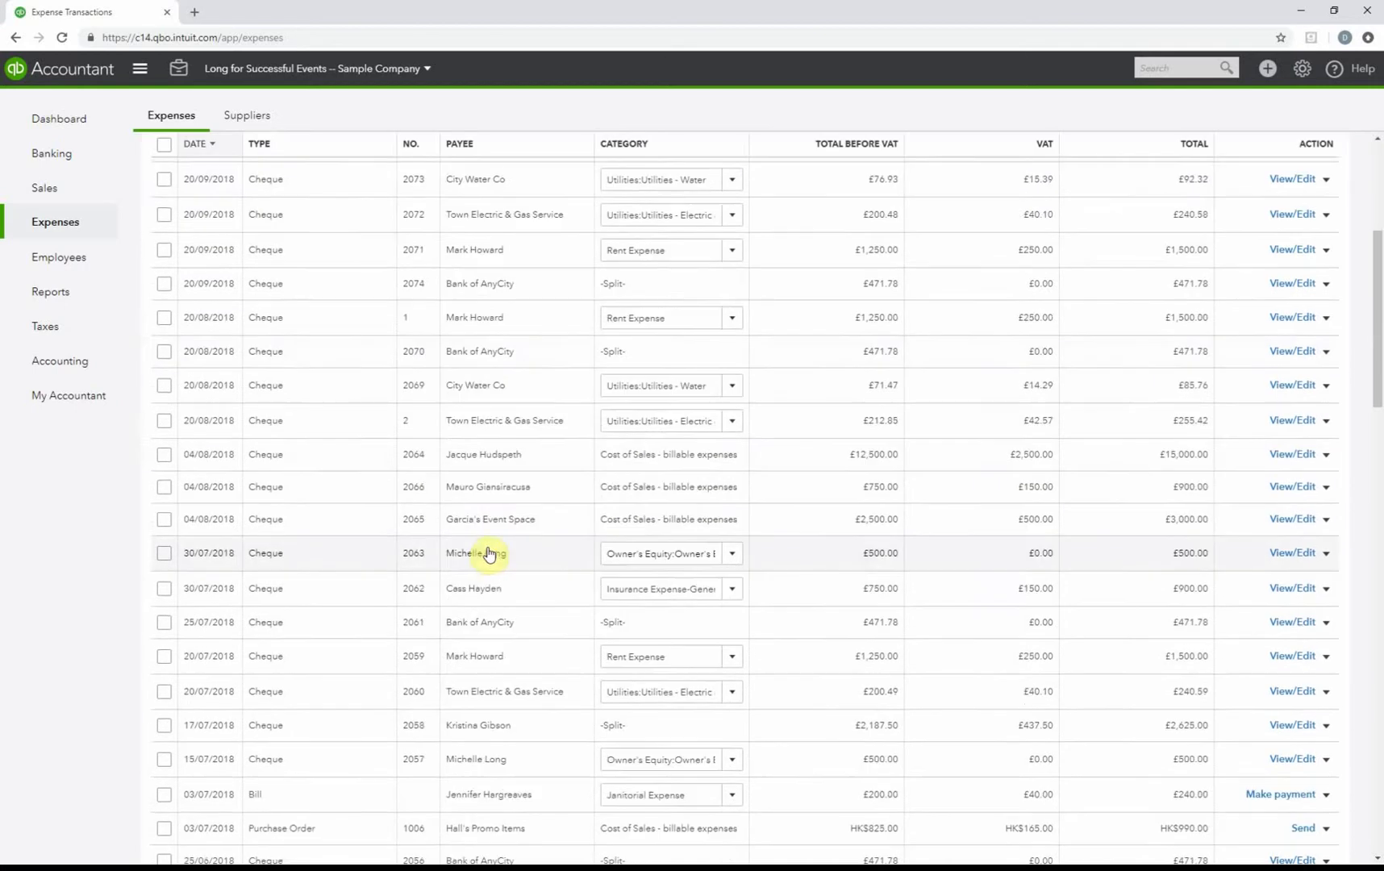
scroll(500, 574, up, 7)
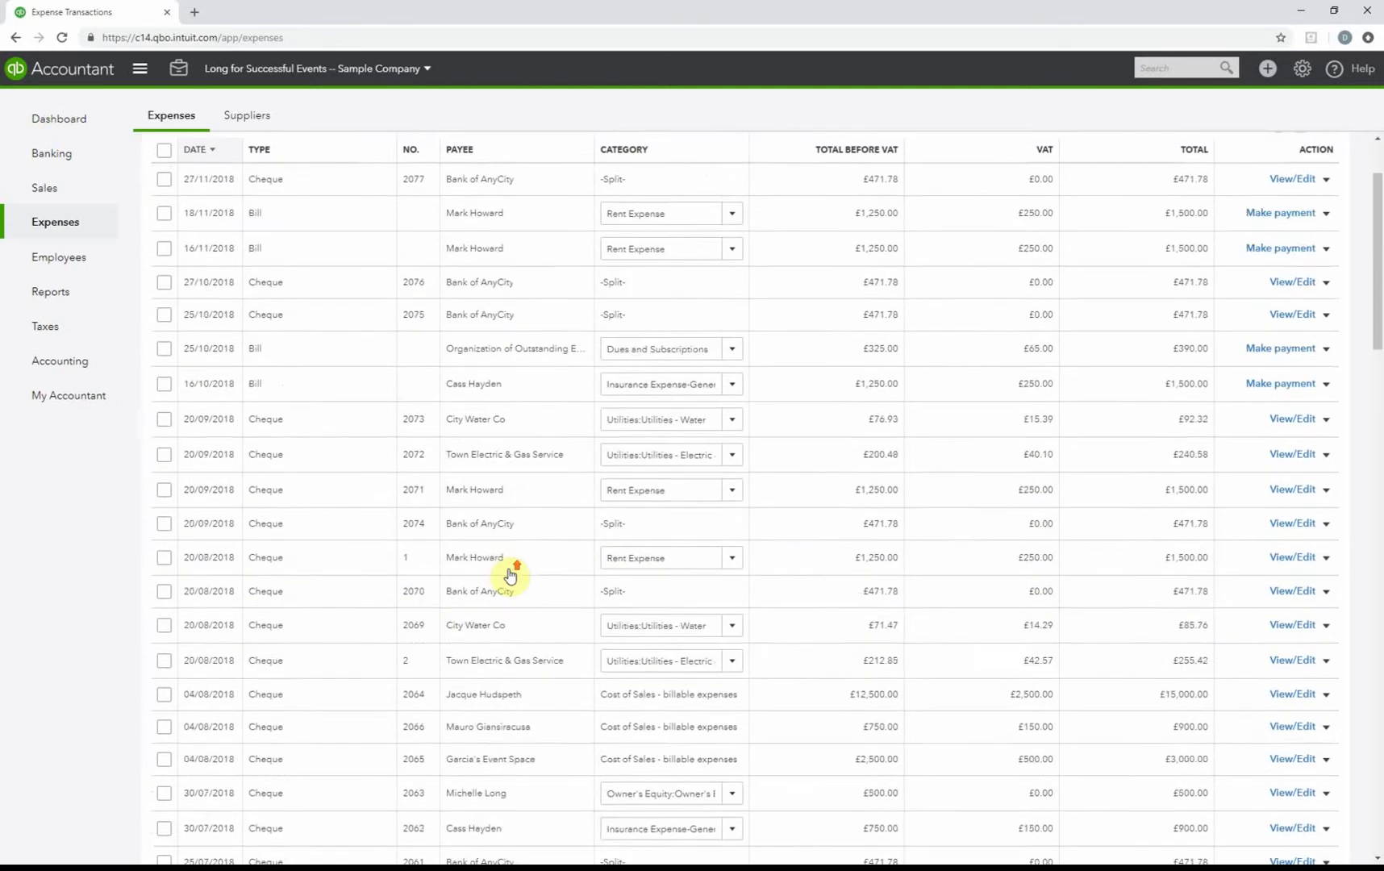
Start a new Bill from New transaction, typing 'Screwfix' as supplier then clearing it
click(1288, 163)
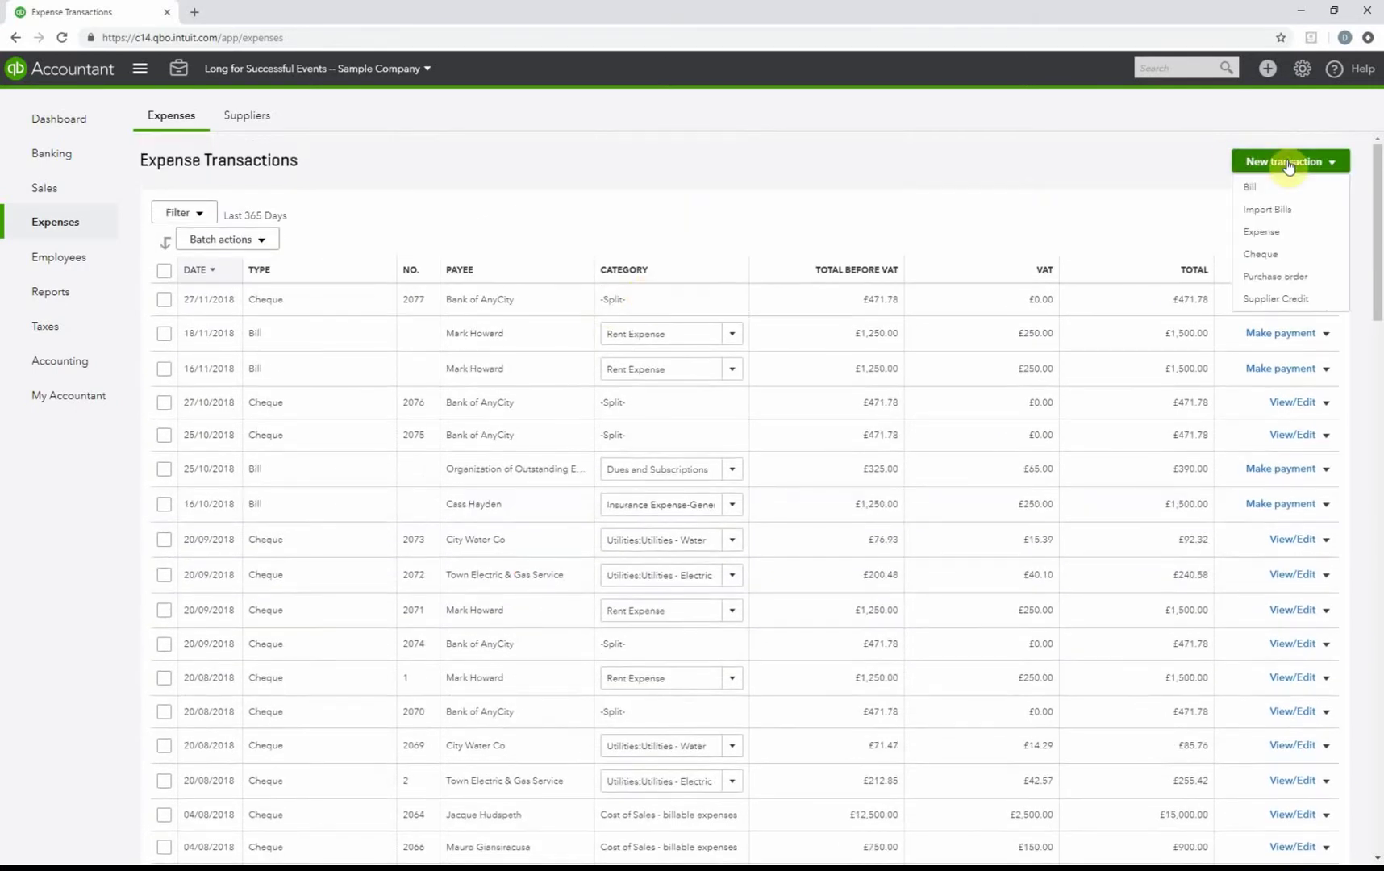
click(1252, 187)
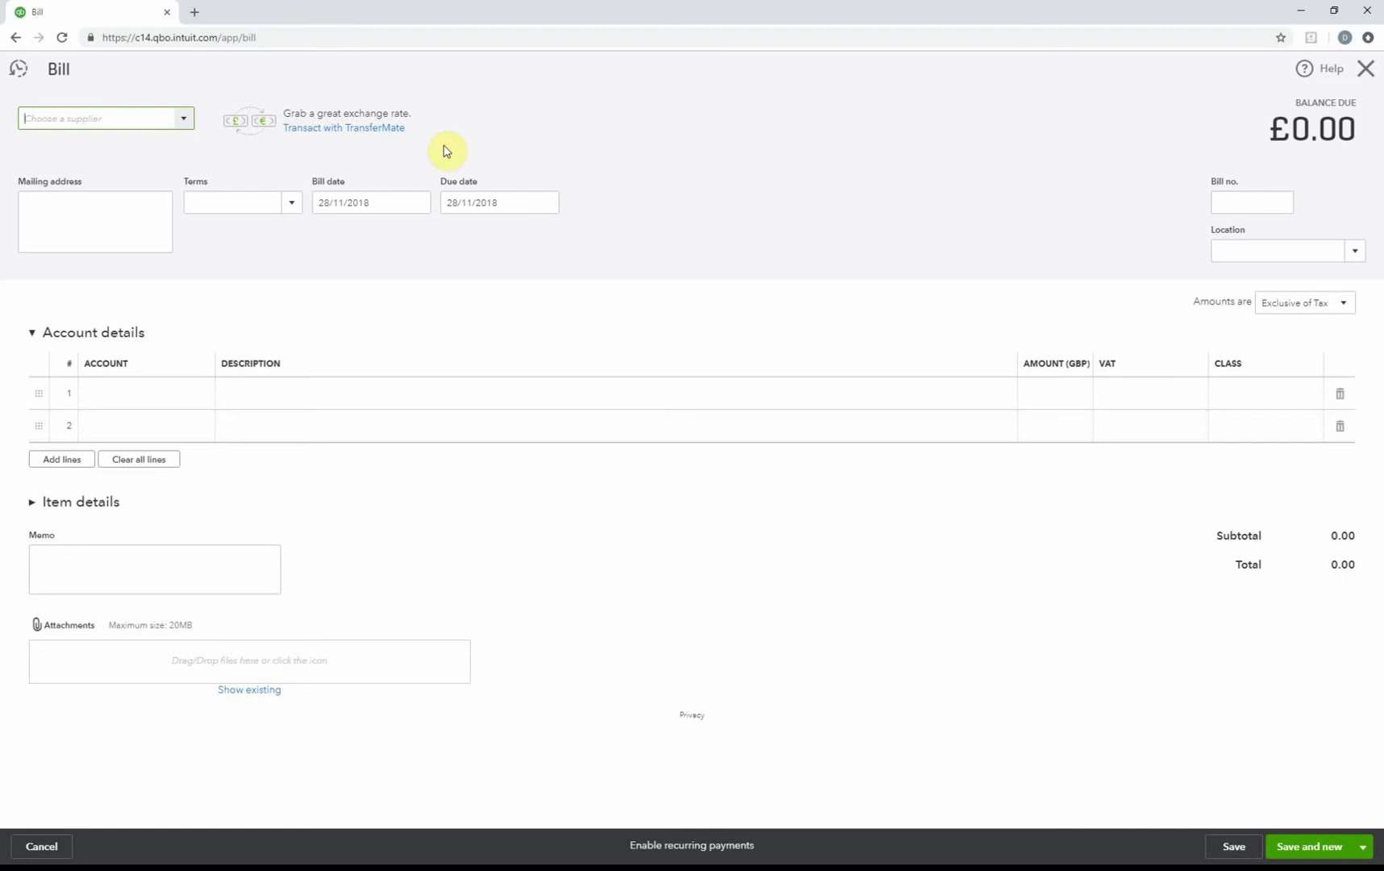
text(Screwfix)
double_click(68, 121)
key(BackSpace)
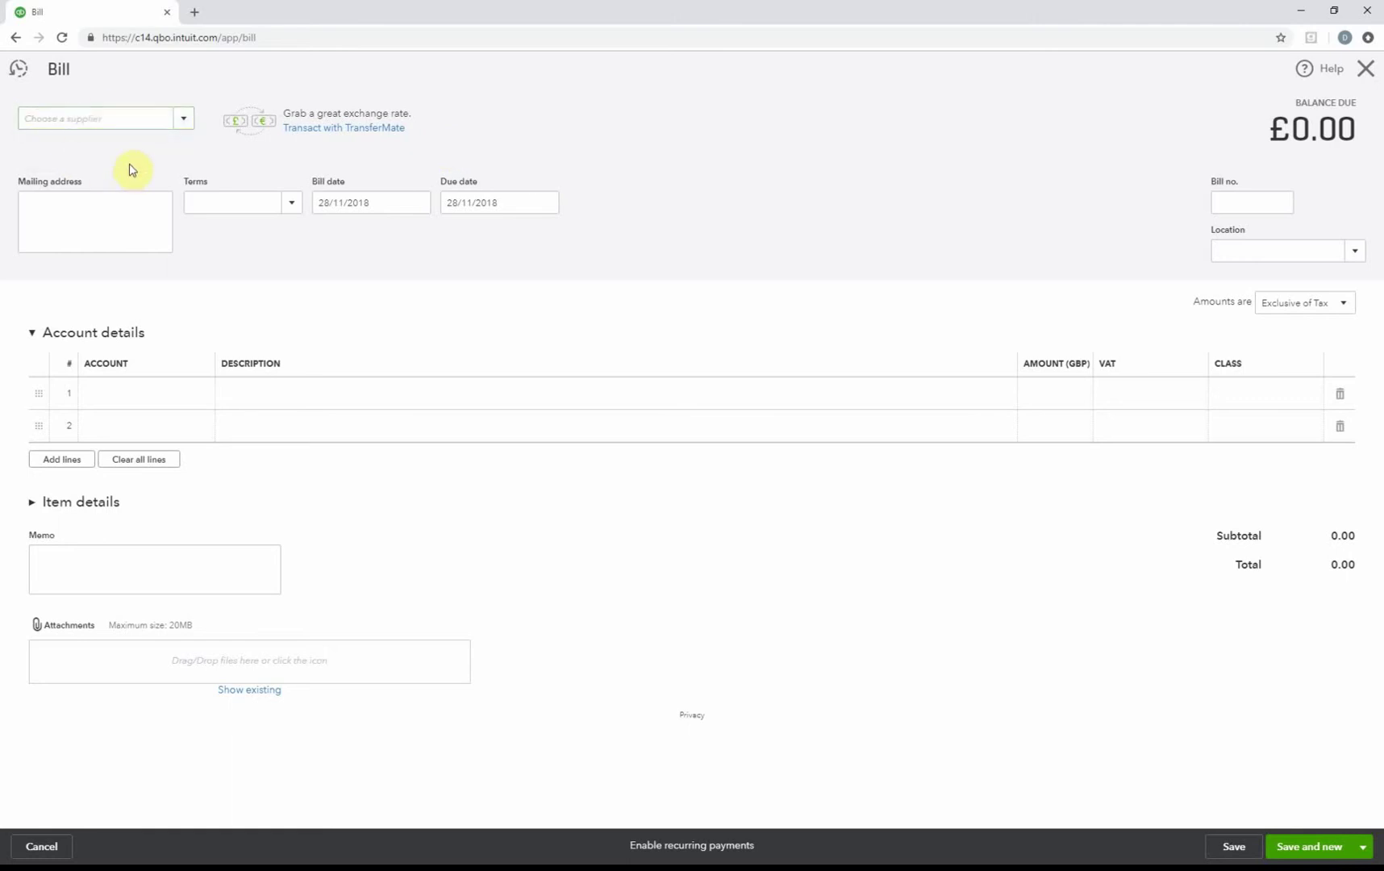
Add 'screwfix' as a new British Pound Sterling supplier and set it on the bill
click(99, 123)
text(screw)
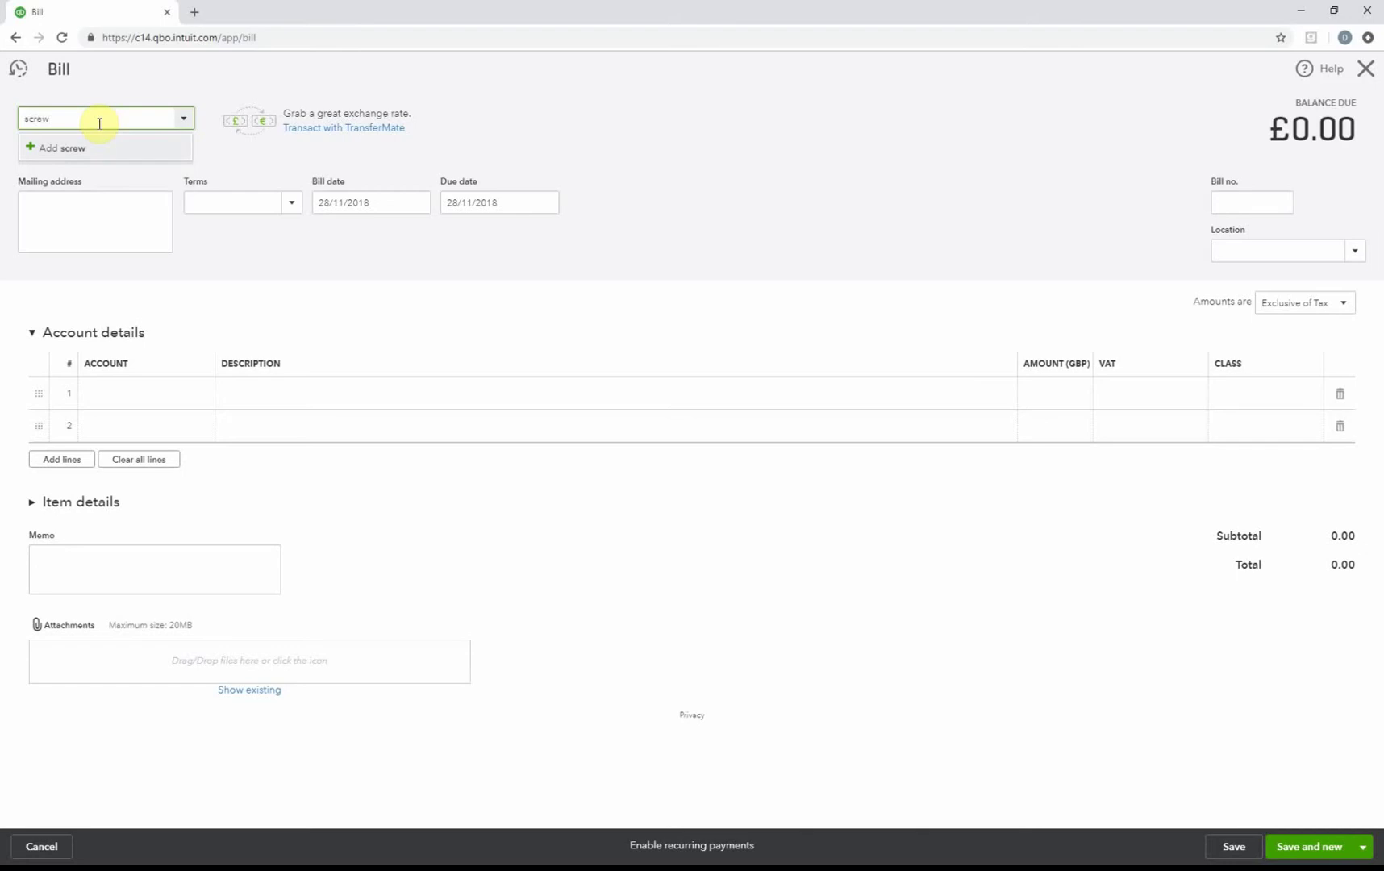
text(fix)
click(81, 148)
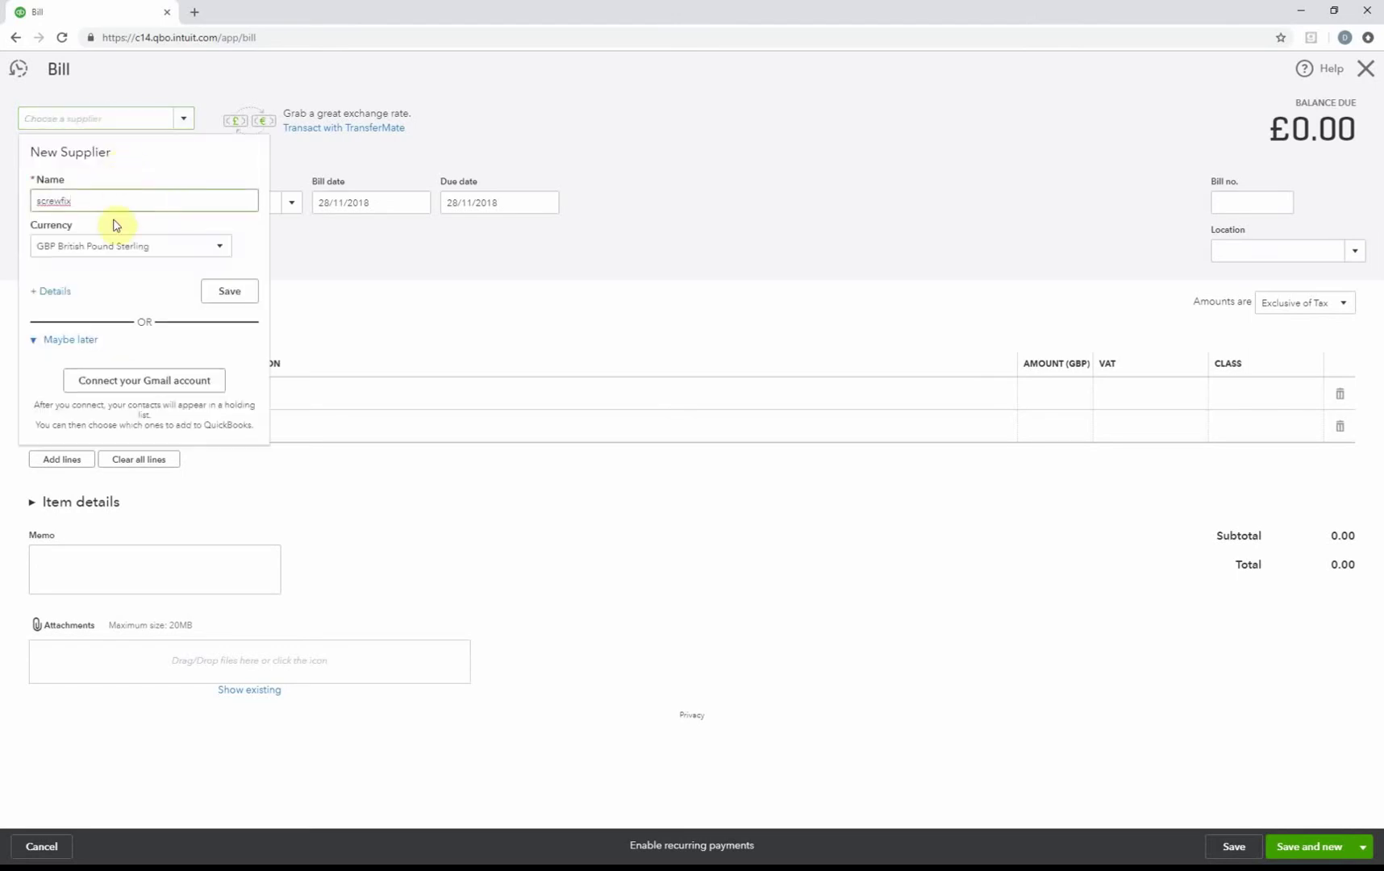
click(108, 246)
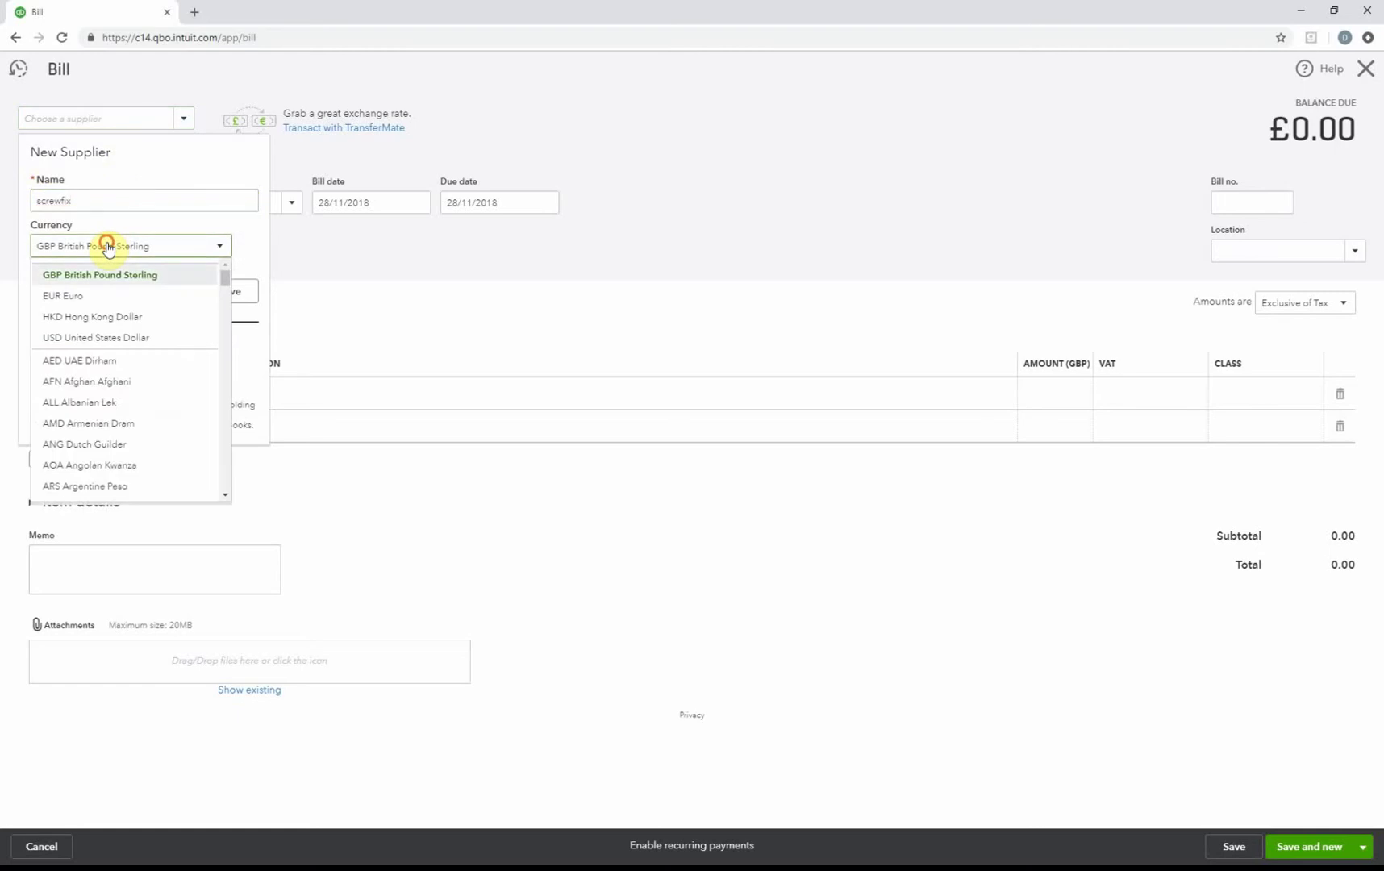
click(110, 247)
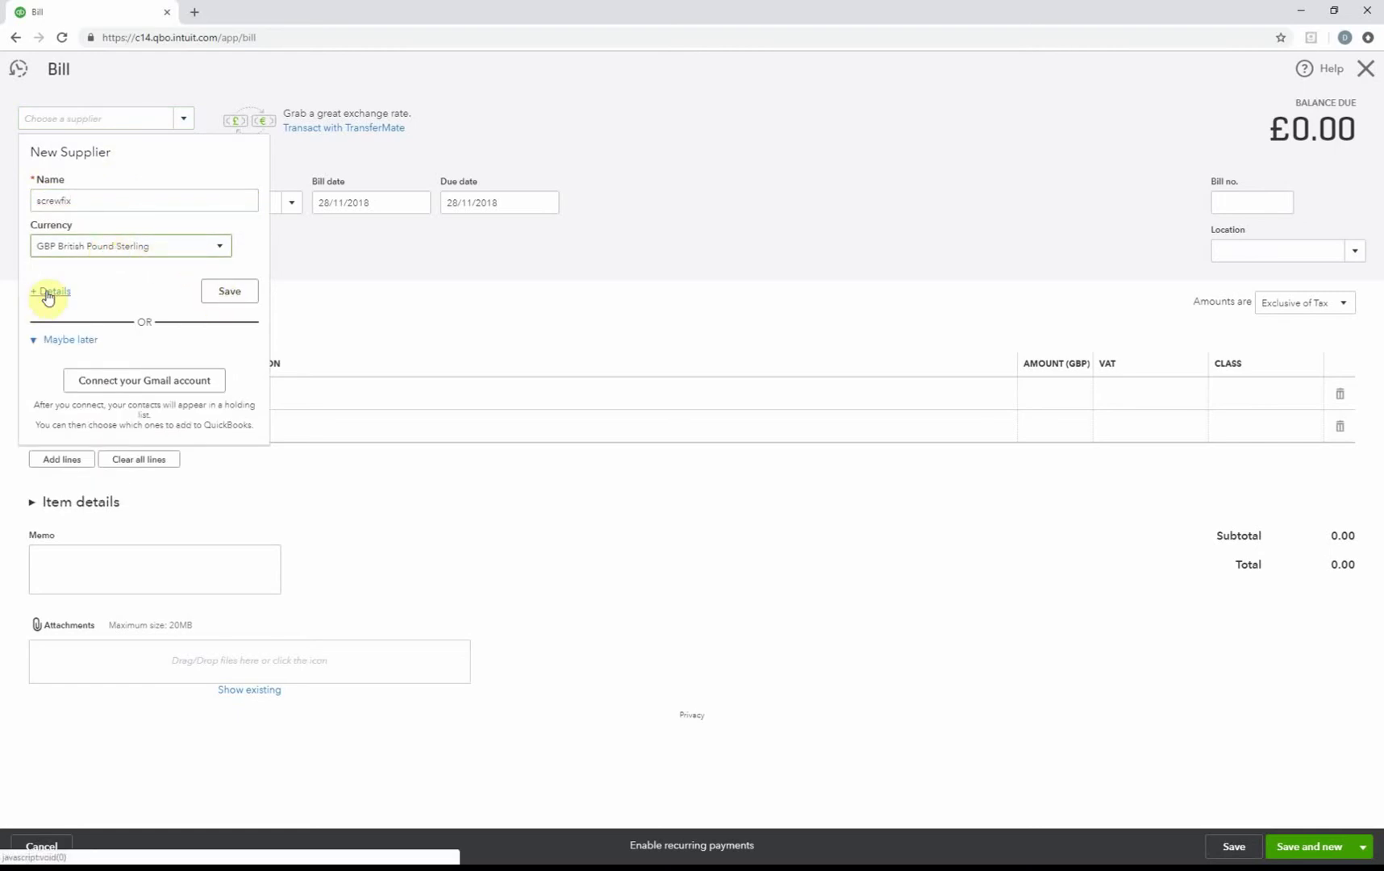
click(226, 292)
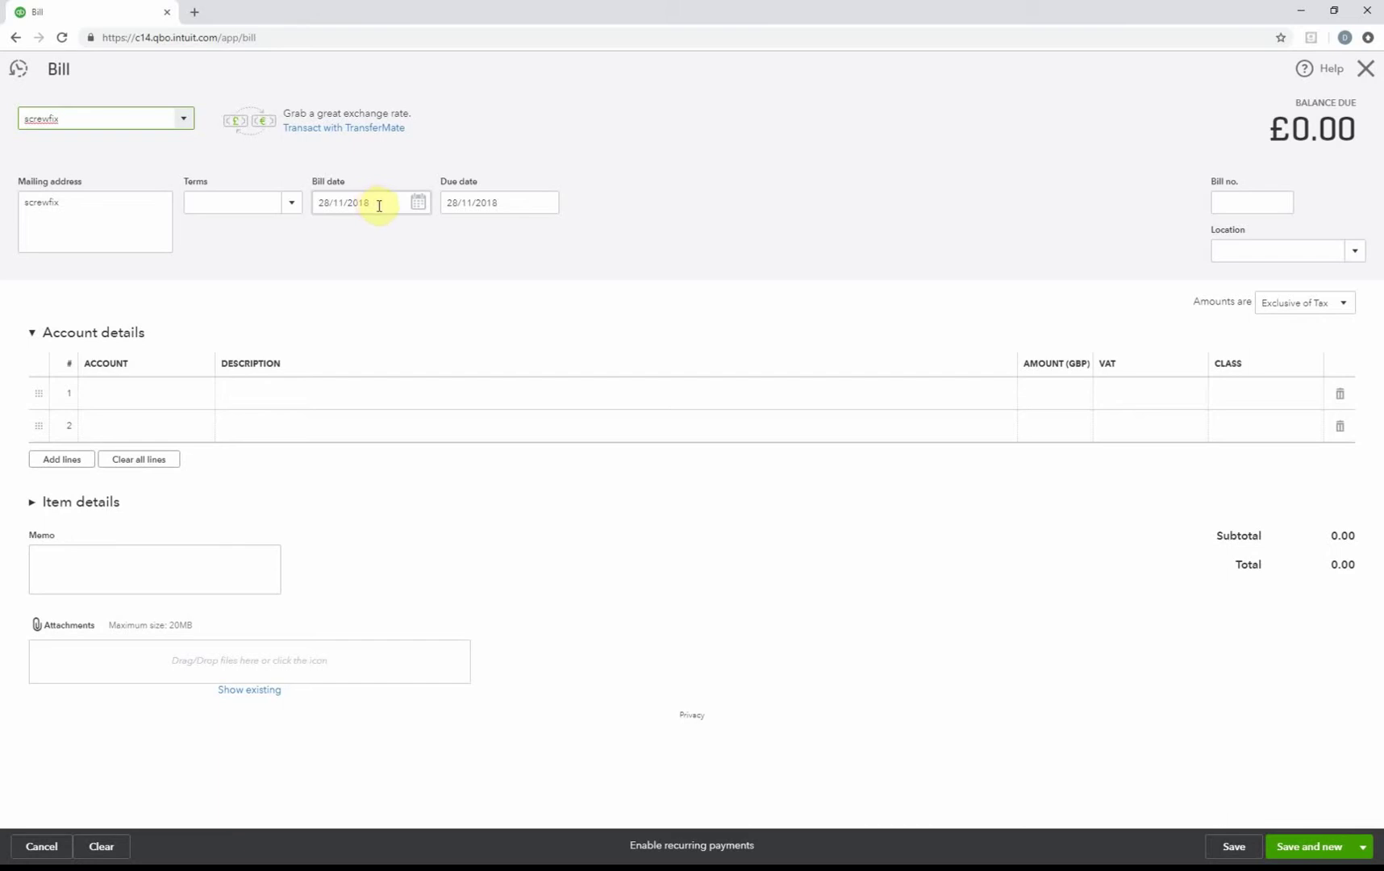
Enter bill number 123456 and set line one's account to Purchases
click(1250, 211)
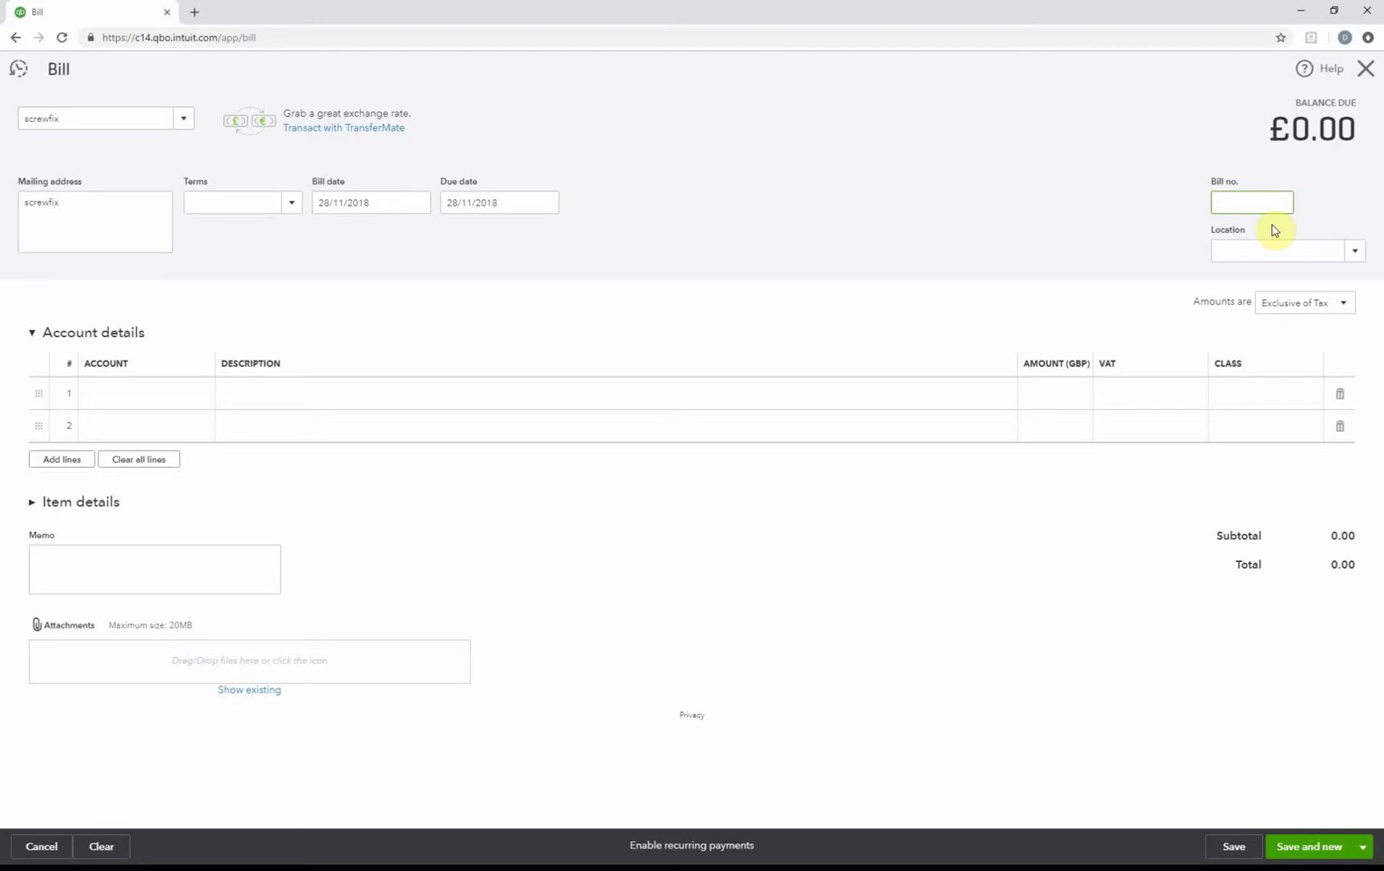
text(123456)
key(Tab)
click(127, 404)
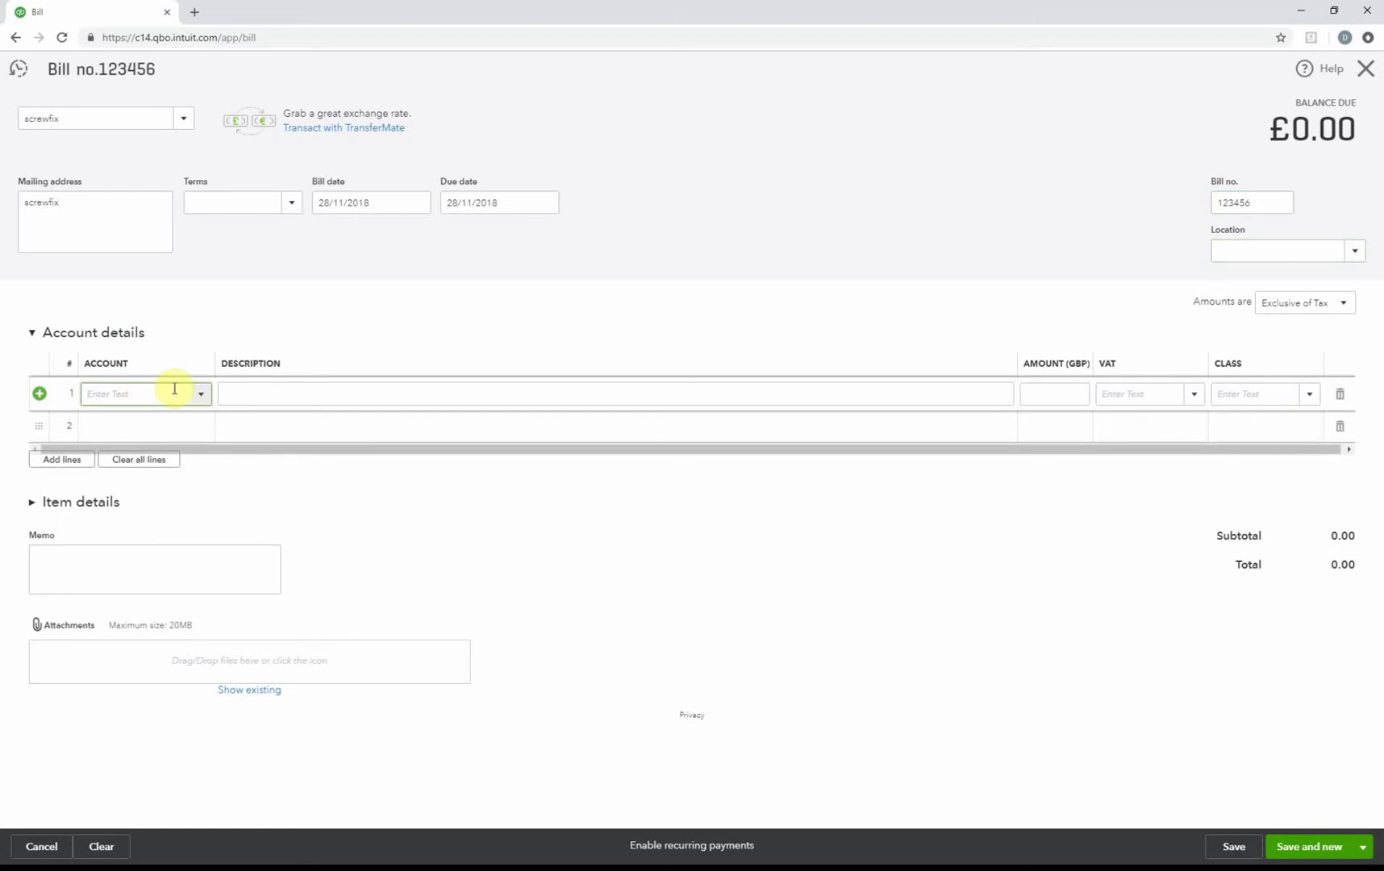
text(pur)
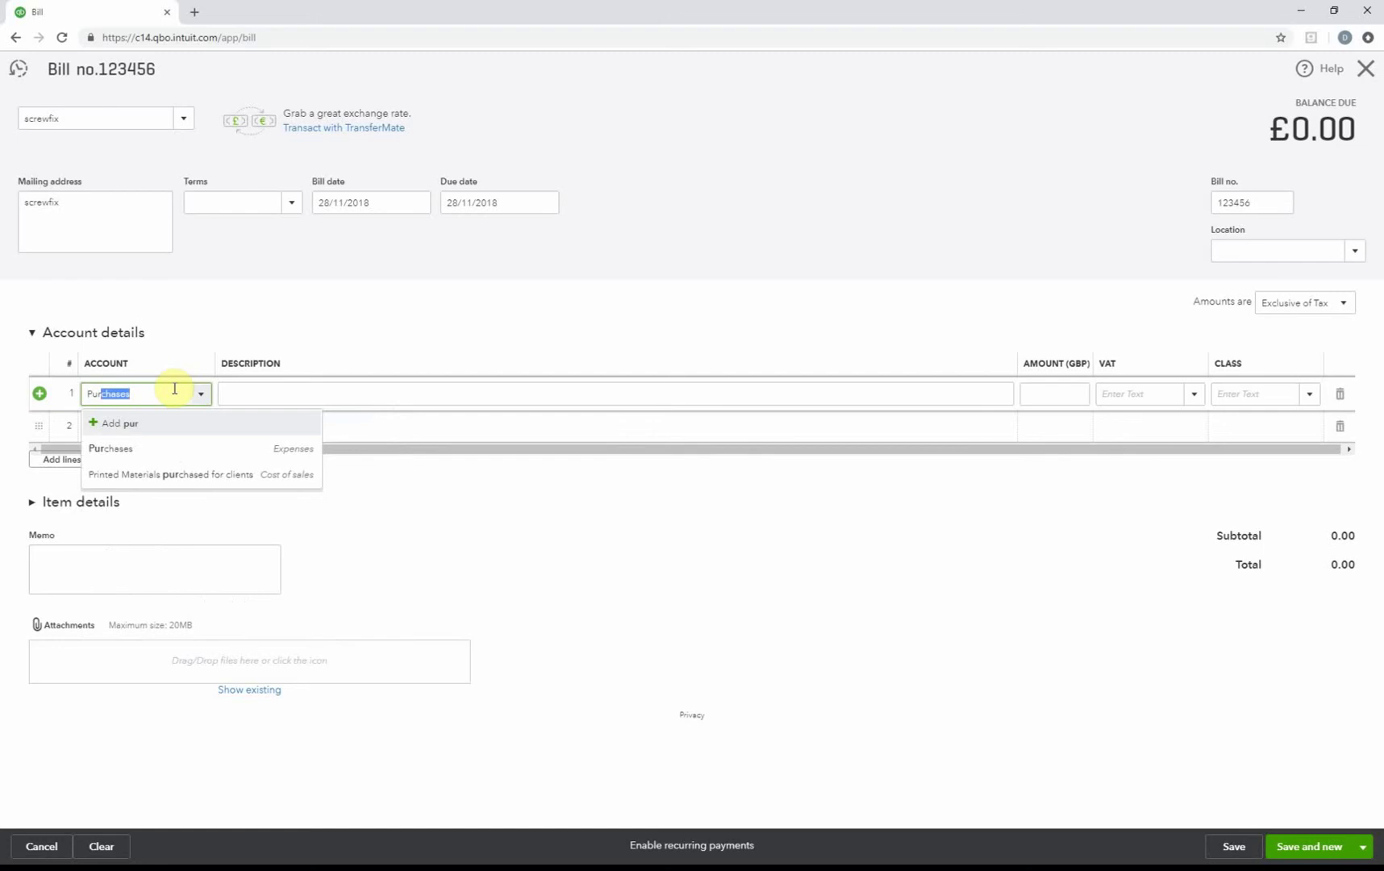
key(BackSpace)
key(Down)
key(Down)
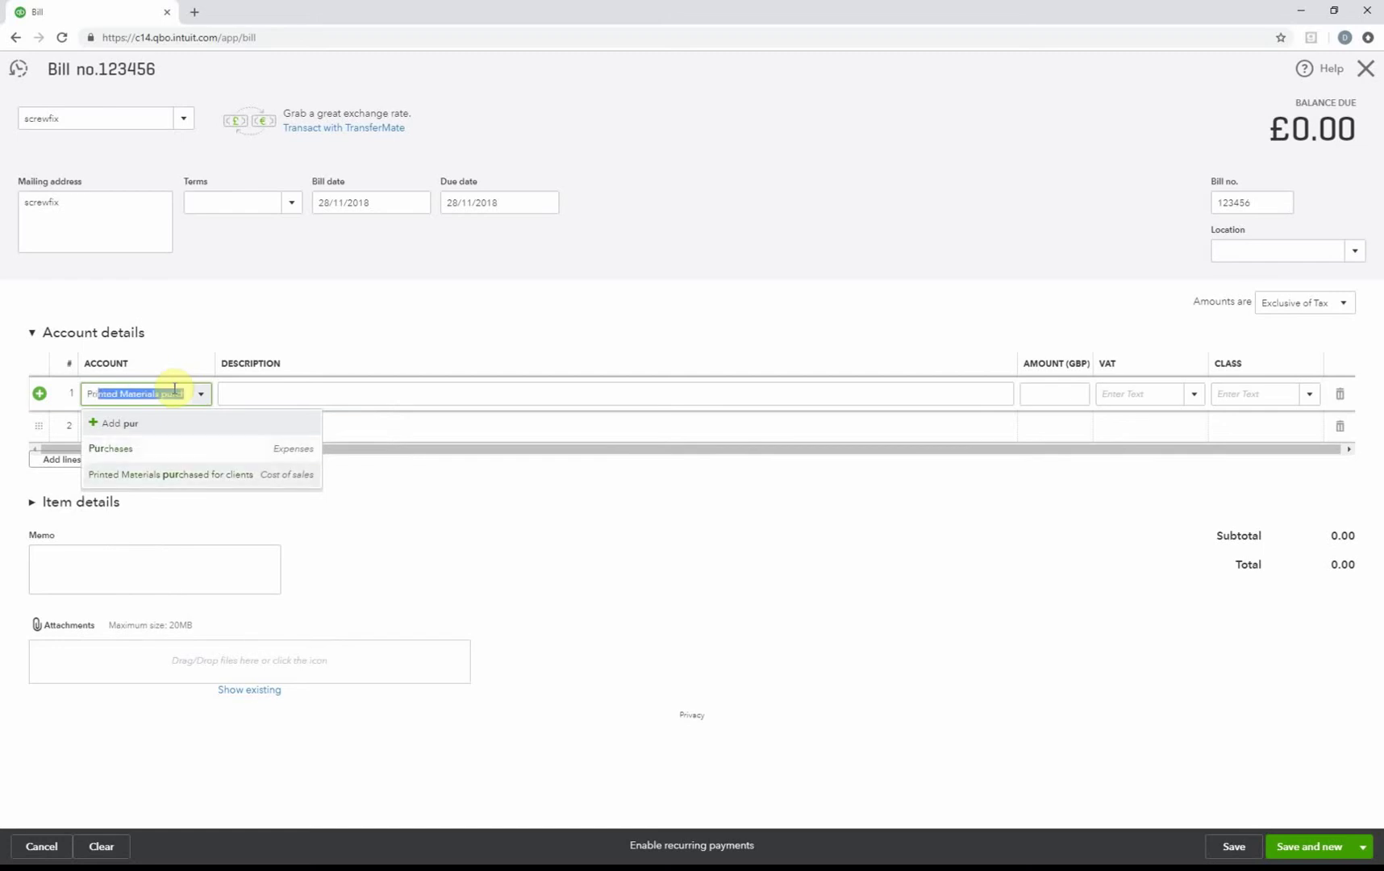
key(Up)
key(Return)
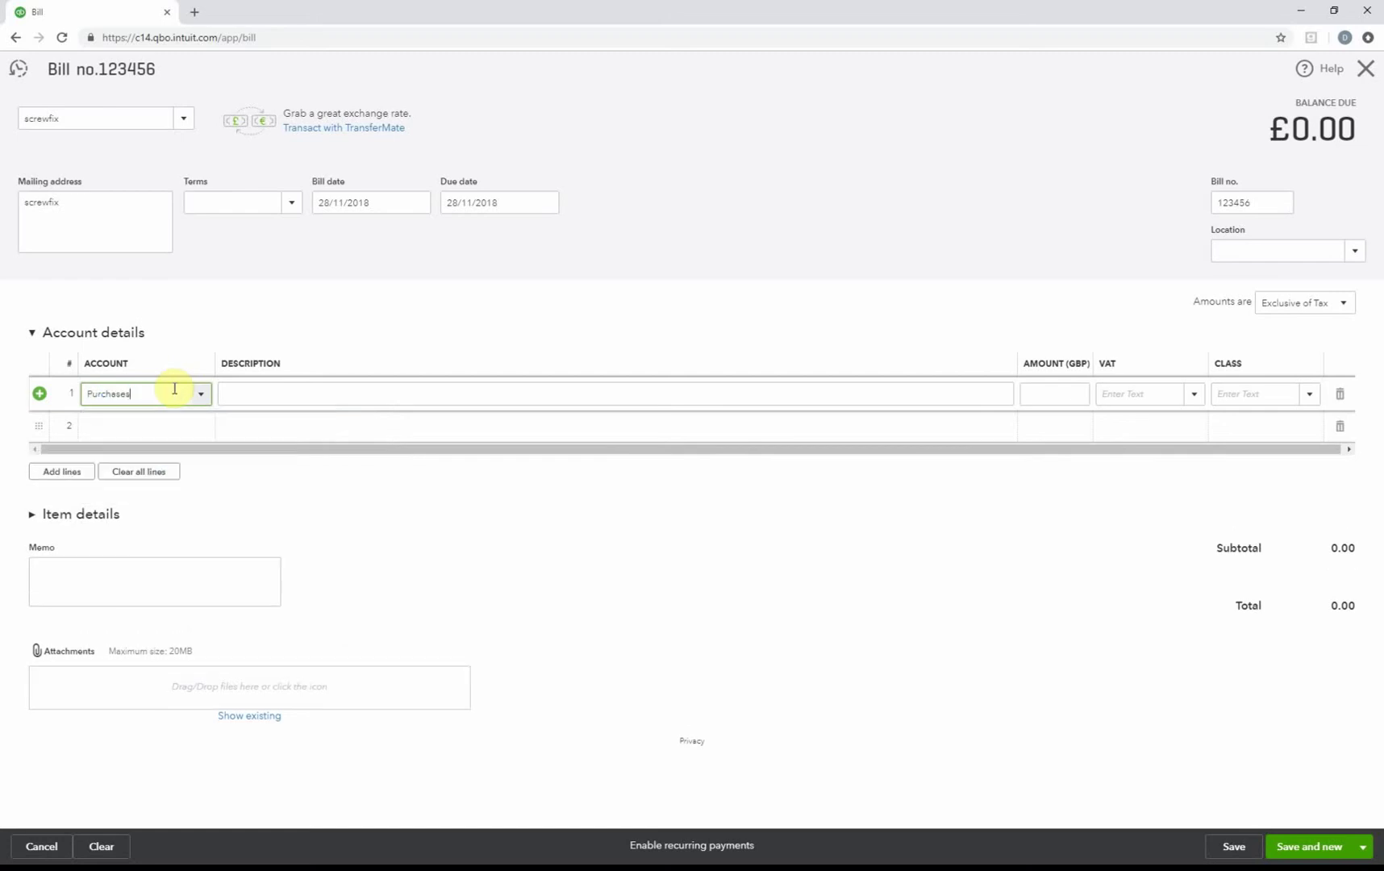
Type 'Materials' into line two's account field, then erase it again
click(170, 425)
text(mater)
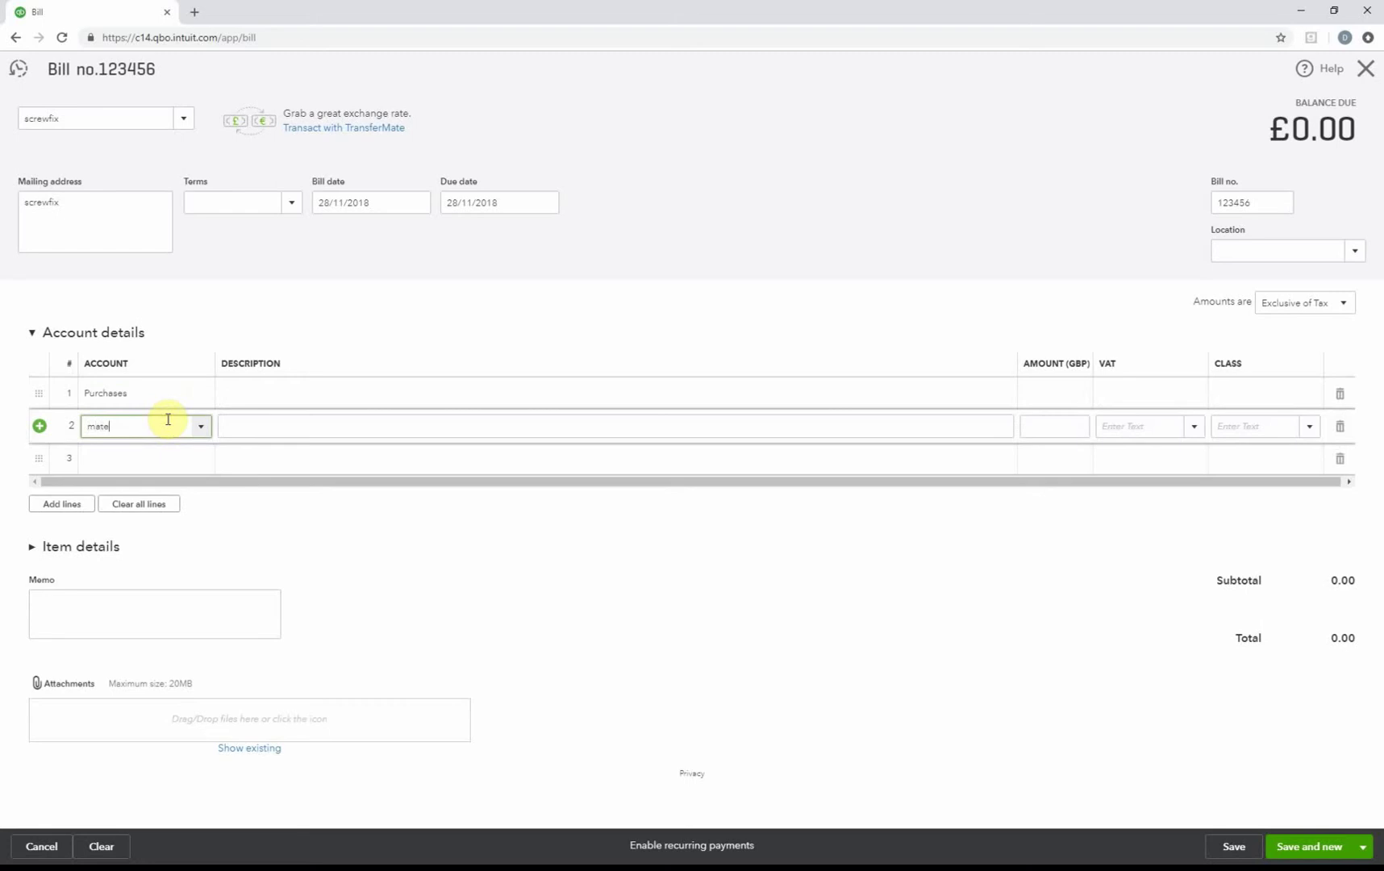
key(BackSpace)
key(BackSpace)
key(BackSpace)
key(BackSpace)
key(BackSpace)
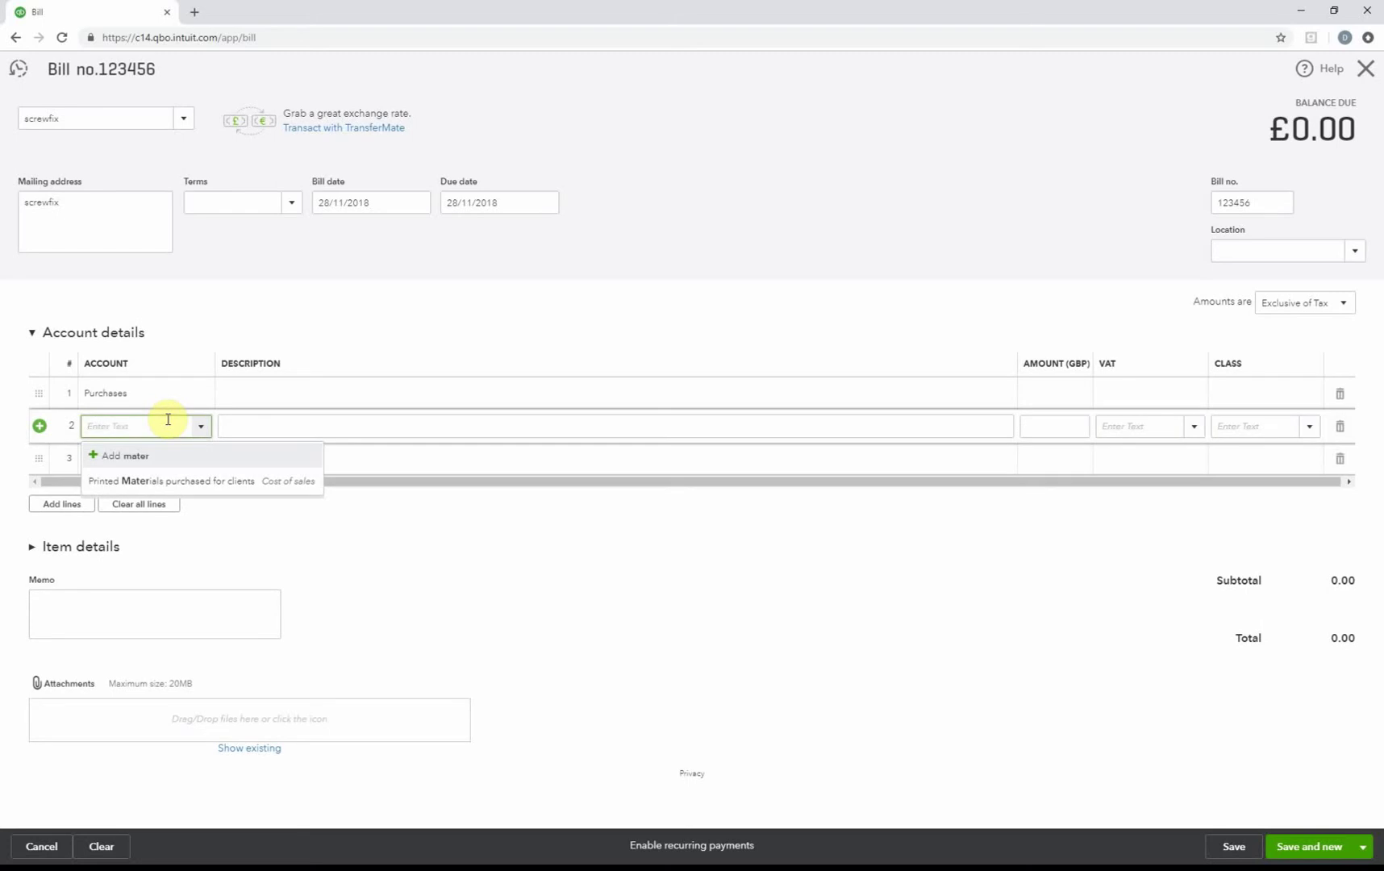
text(Materials)
key(BackSpace)
key(BackSpace)
key(BackSpace)
key(BackSpace)
key(BackSpace)
key(BackSpace)
key(BackSpace)
key(BackSpace)
Describe line one as 'Fire Guard - Hammer - Screwdriver etc etc etc' with amount 100
click(325, 395)
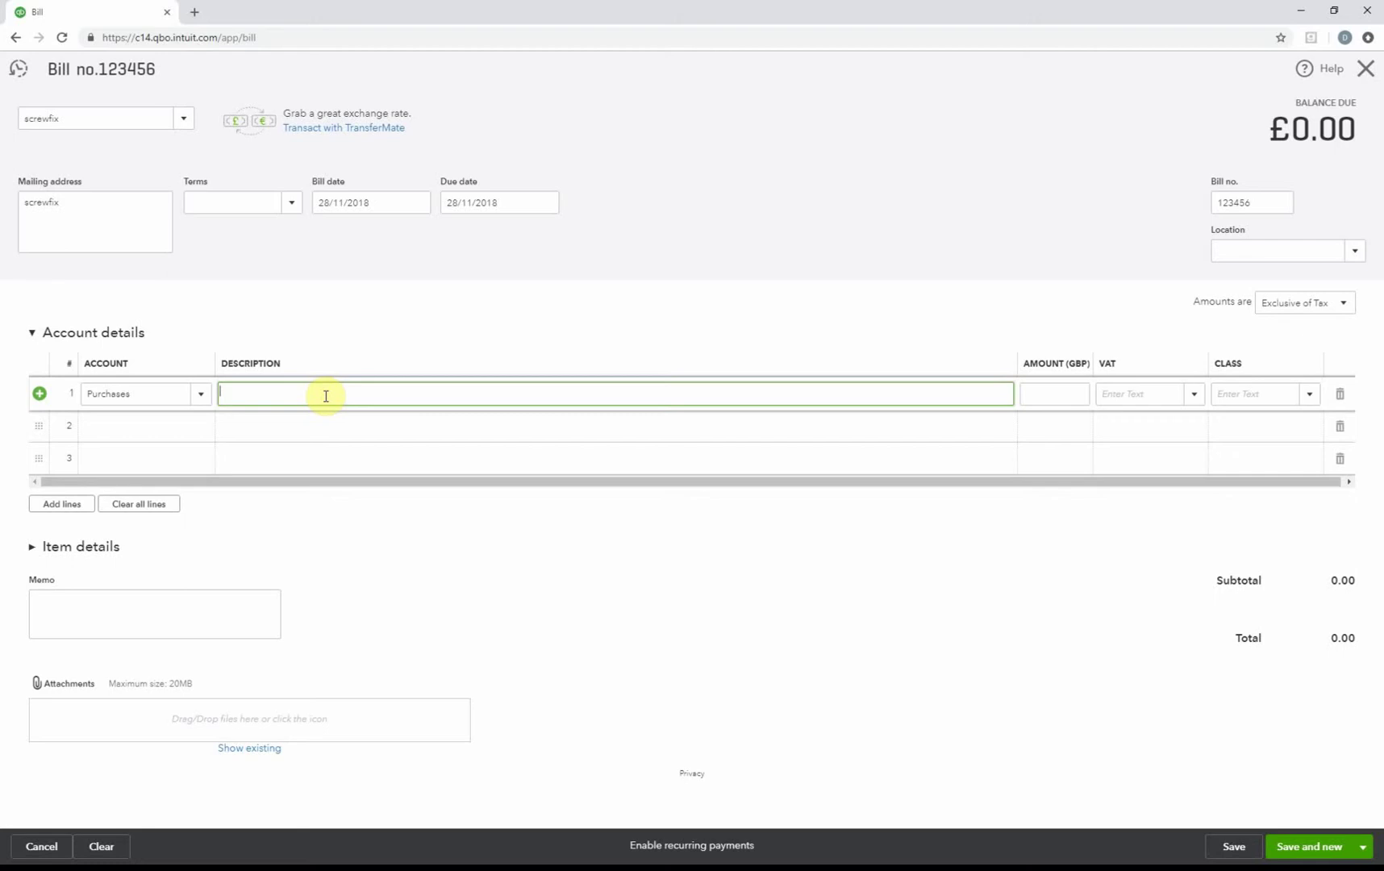
text(Fire Guard - Hammer - Screwdriver etc etc etc)
key(Tab)
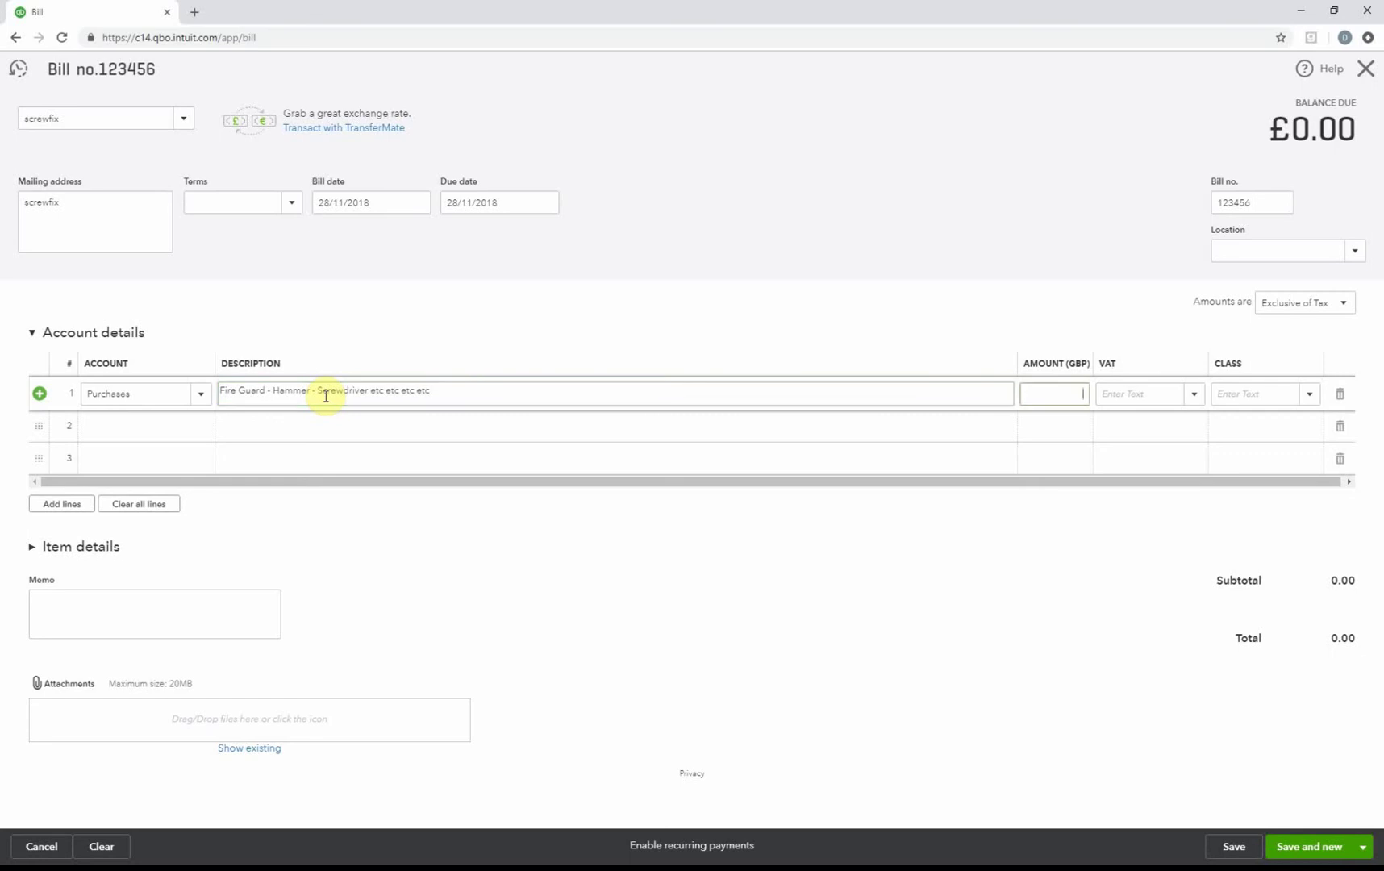
text(100)
key(Tab)
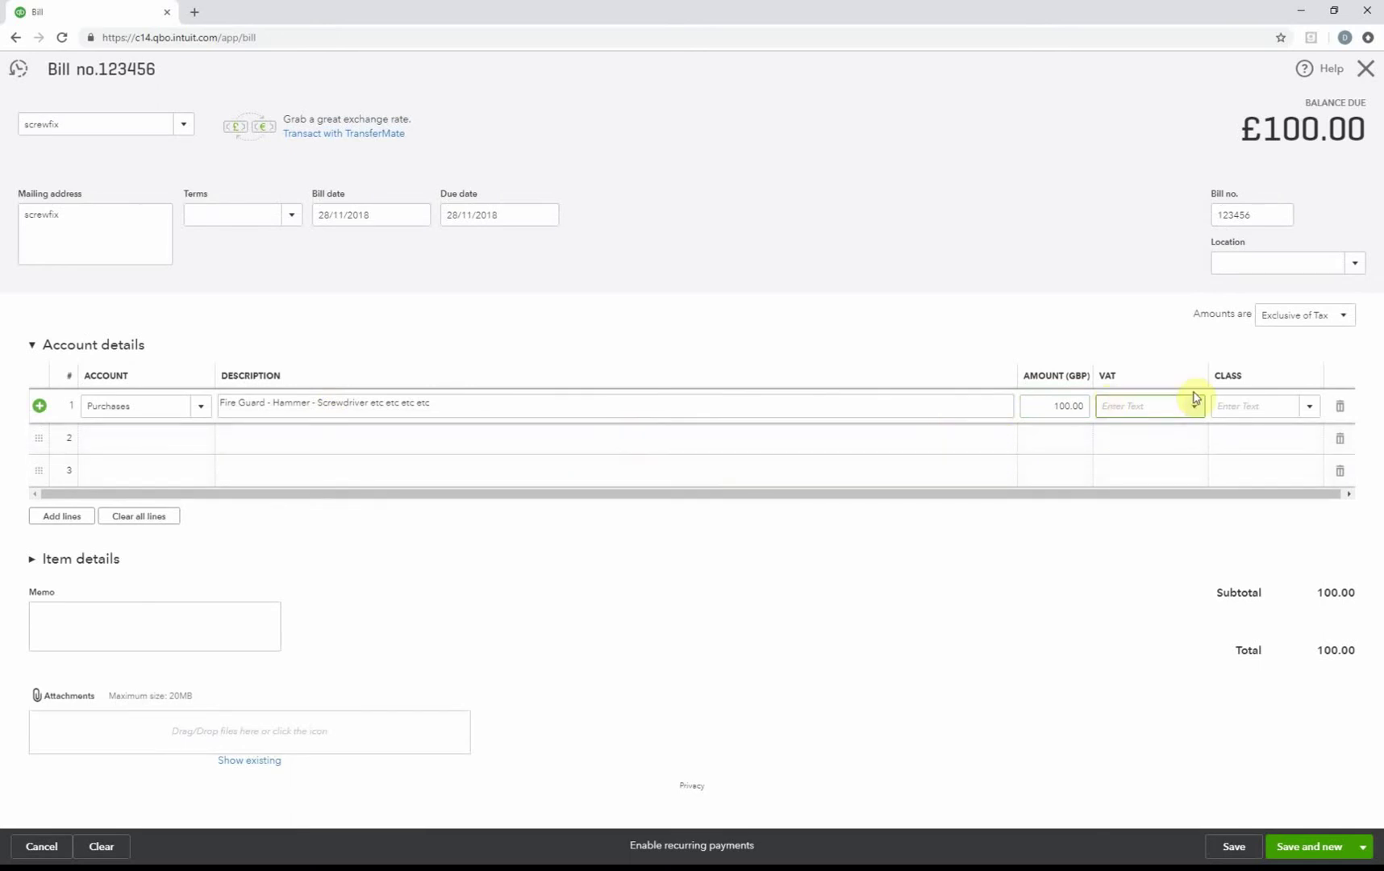
Apply 20.0% S VAT to the line and save and close bill 123456
text(20)
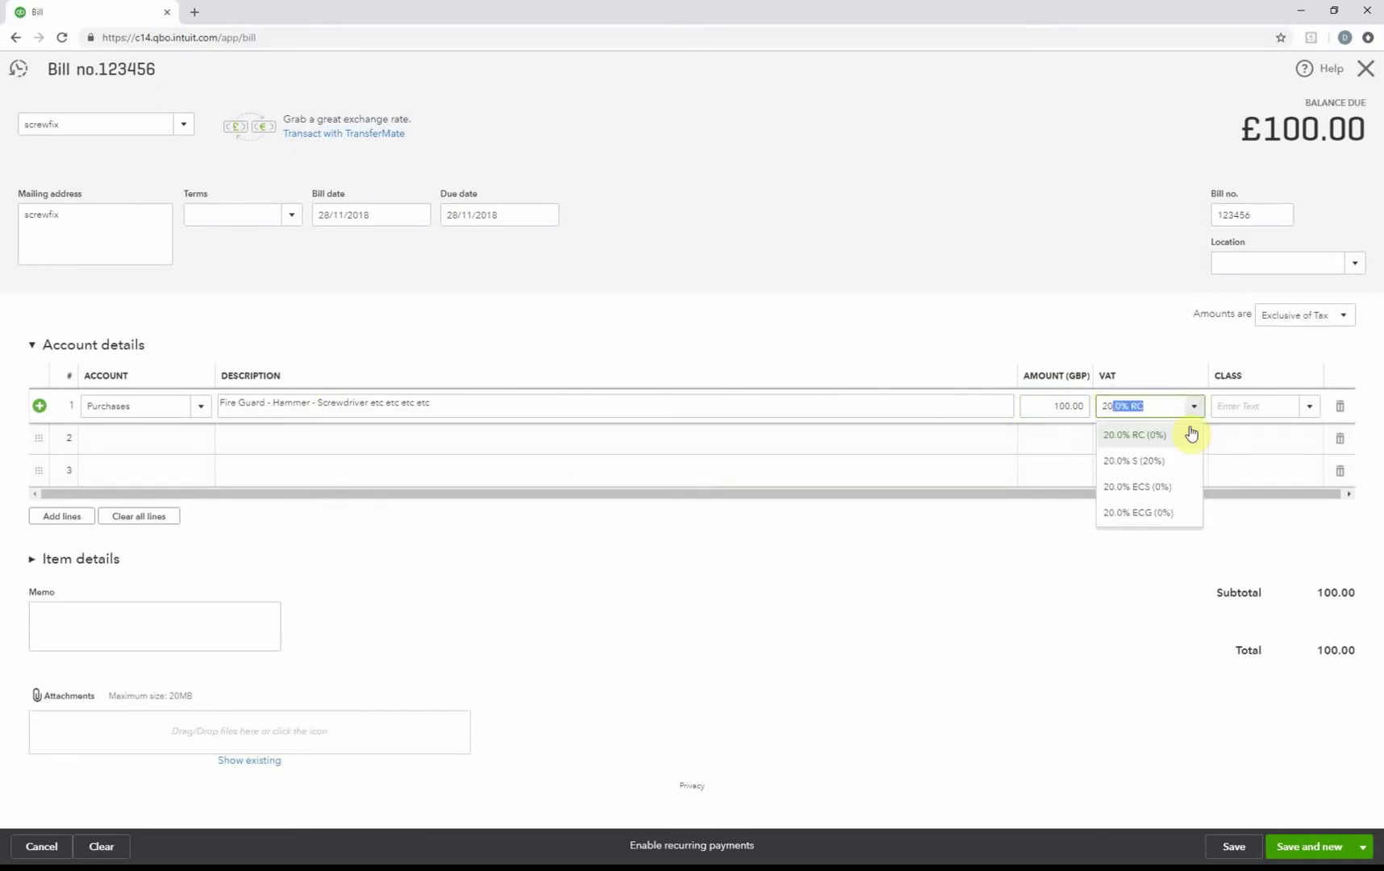
key(Down)
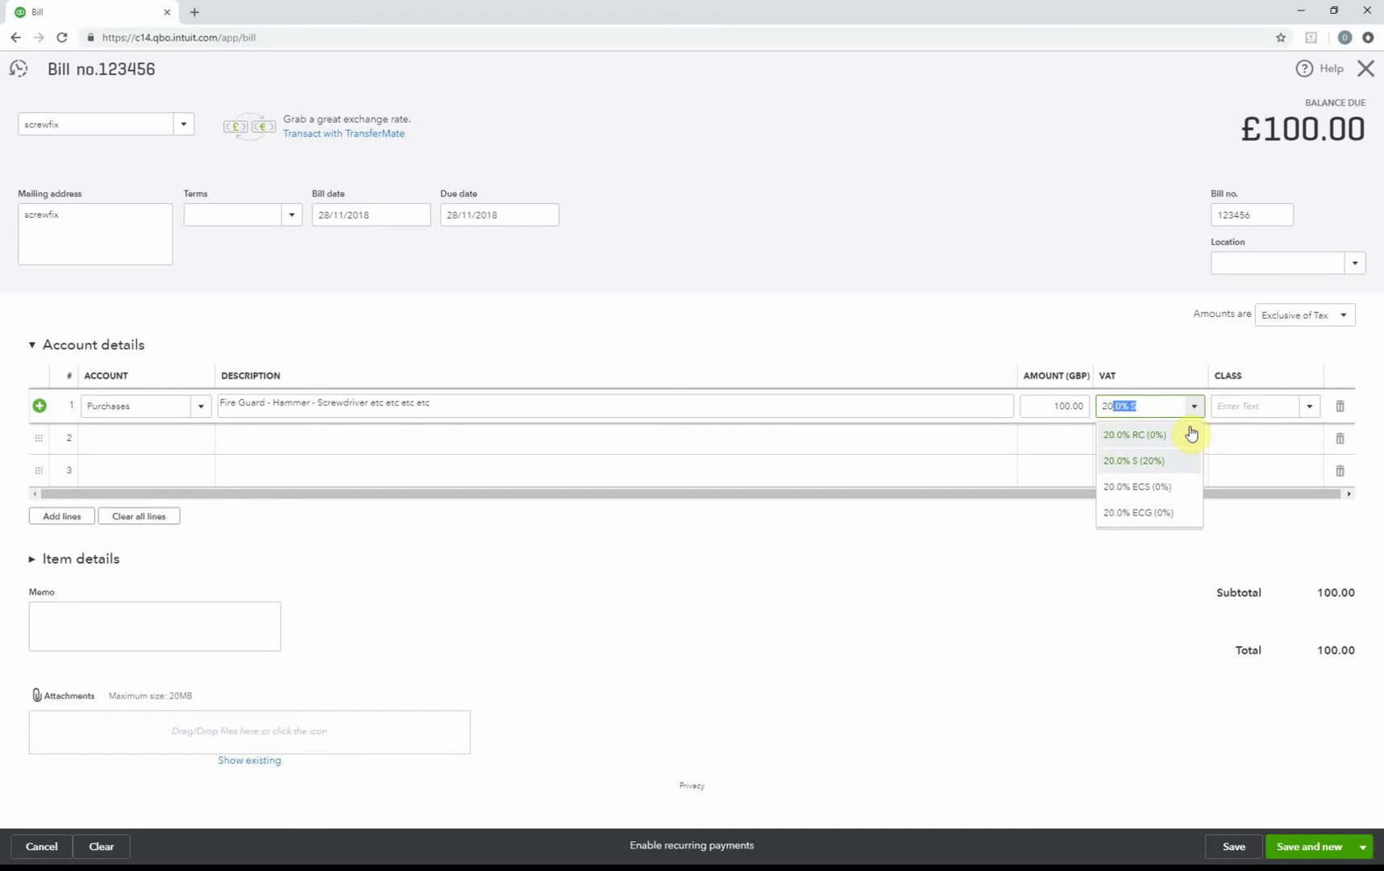
click(1149, 460)
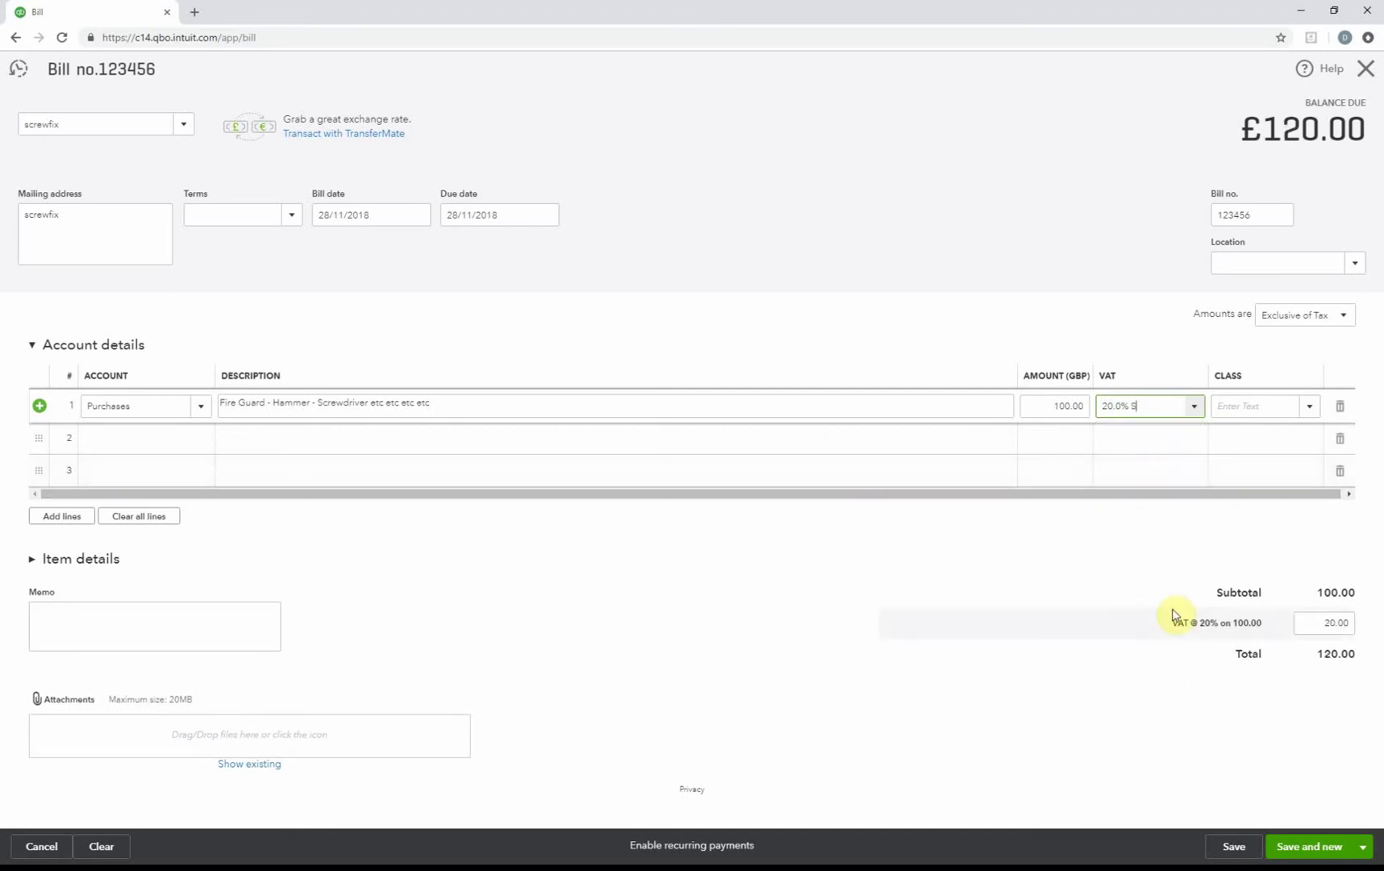
click(1363, 857)
click(1303, 823)
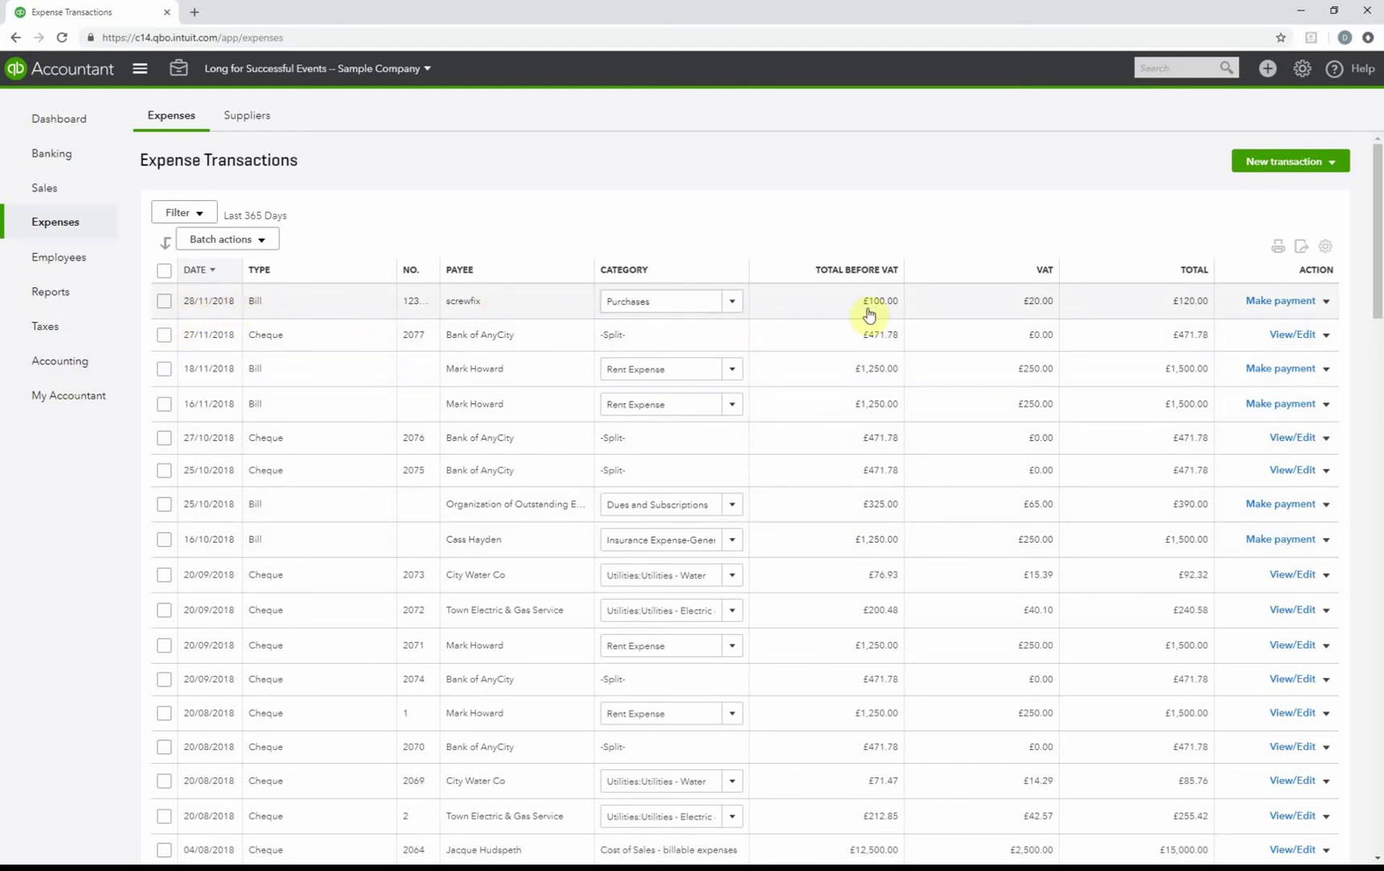
Switch to the Suppliers list and scroll down to screwfix's £120.00 open balance
click(247, 129)
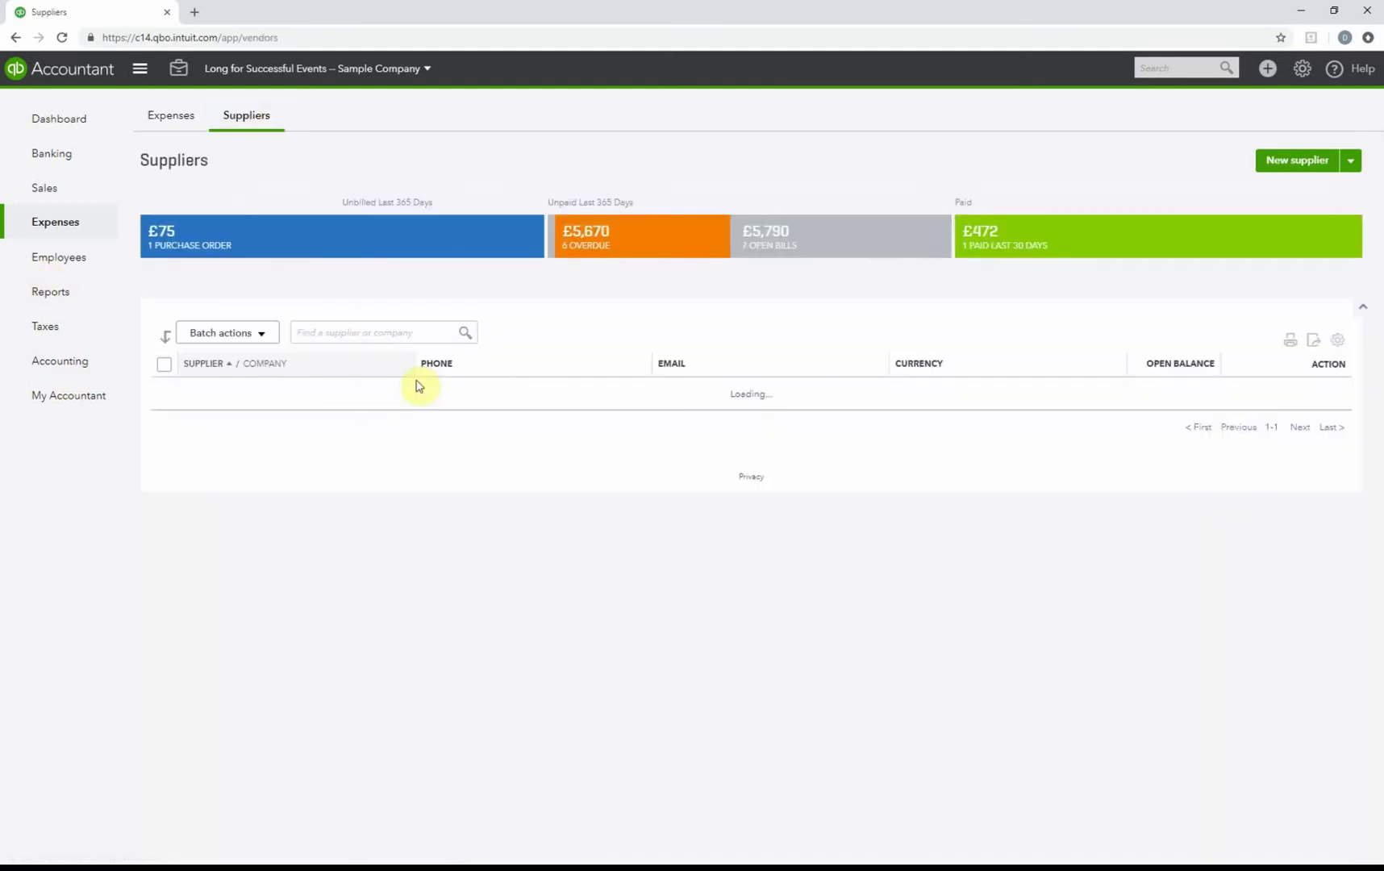
scroll(618, 591, down, 1)
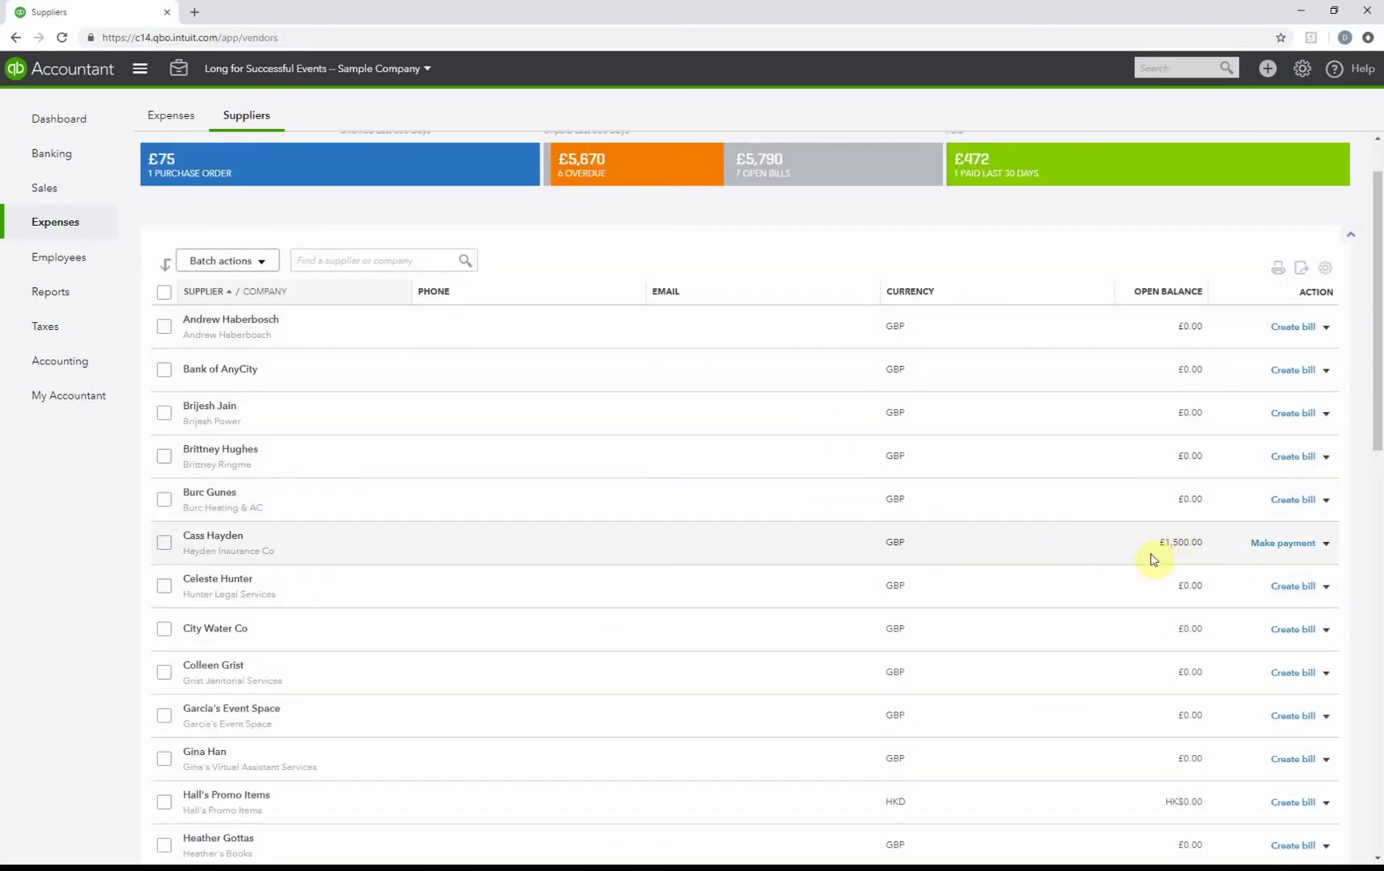
scroll(933, 562, down, 7)
scroll(698, 575, down, 6)
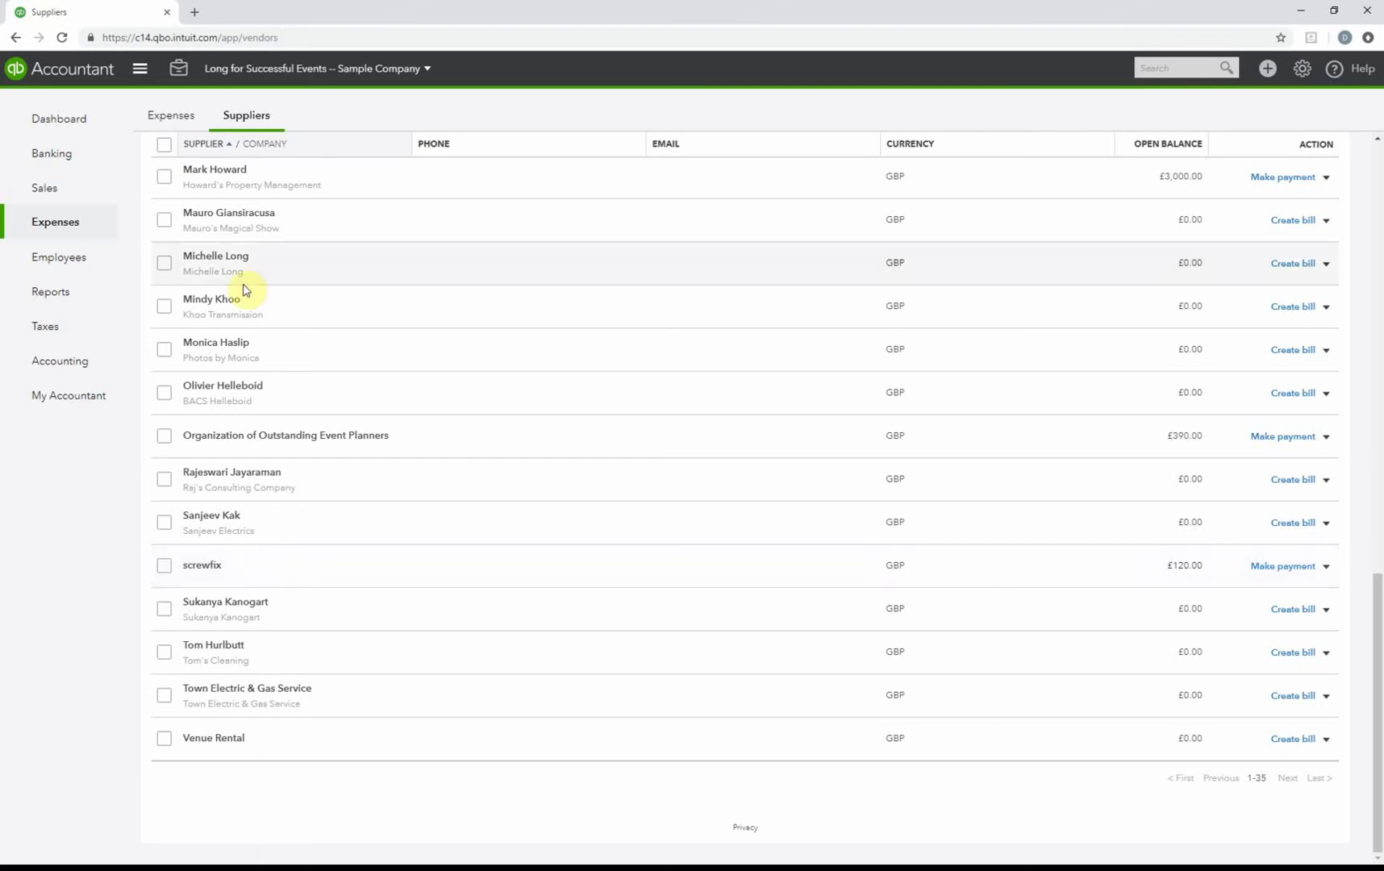
Go back to the Dashboard via the left navigation bar
click(42, 119)
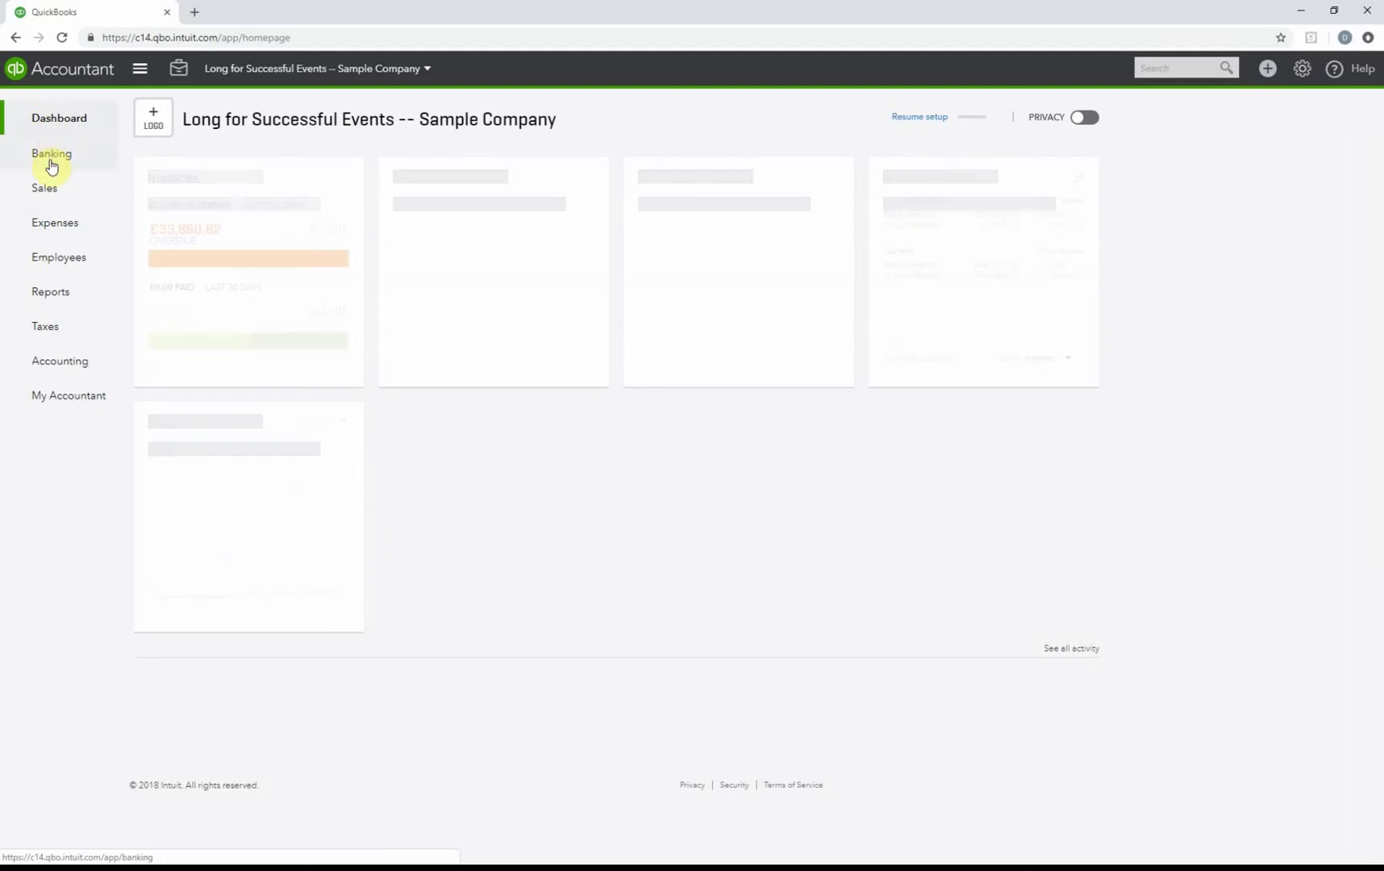
mouse_move(83, 197)
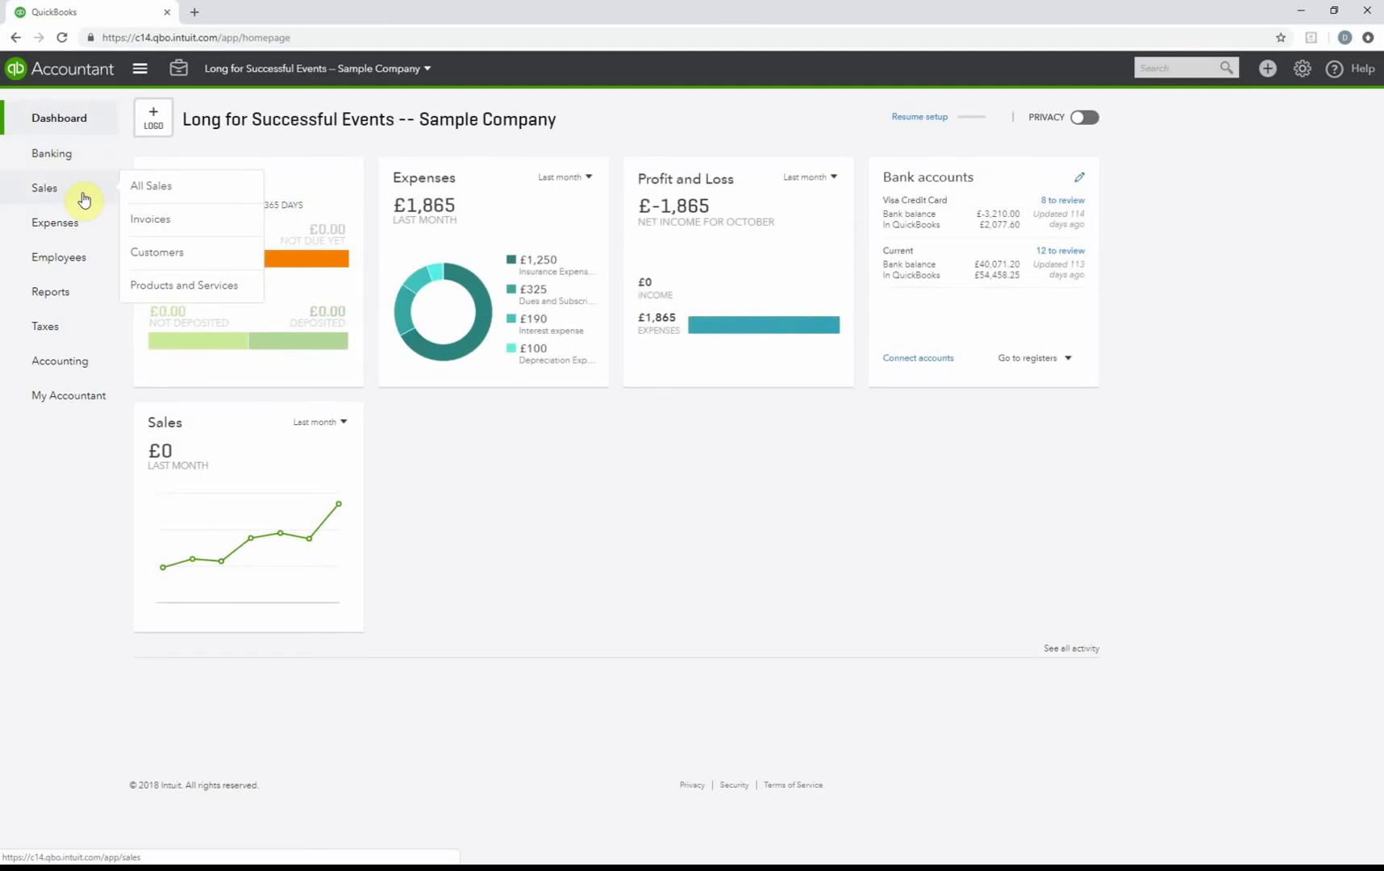